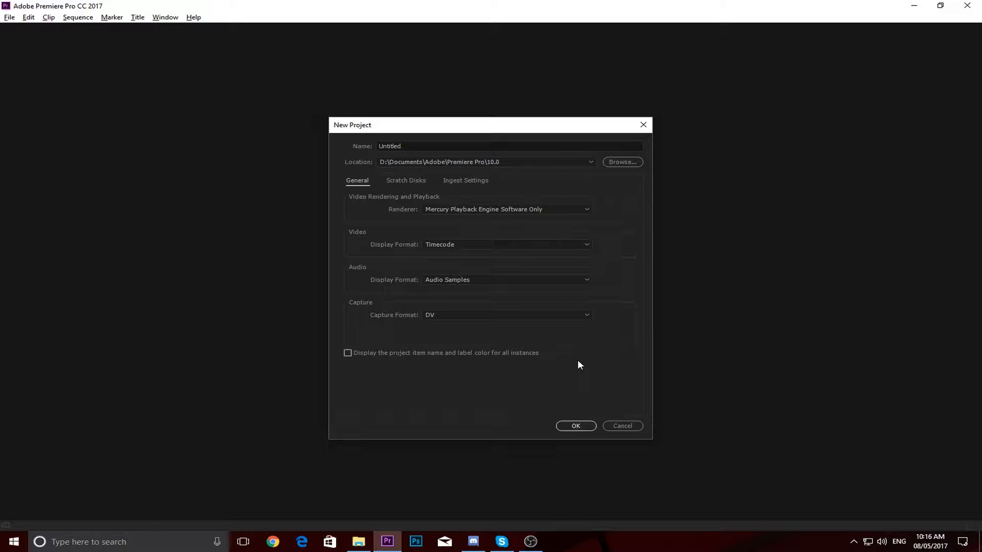
Create a new project named "Tutorial test" in the Premiere Pro 10.0 folder, reviewing that folder's contents before confirming.
{"action": "left_click", "coordinate": [422, 146]}
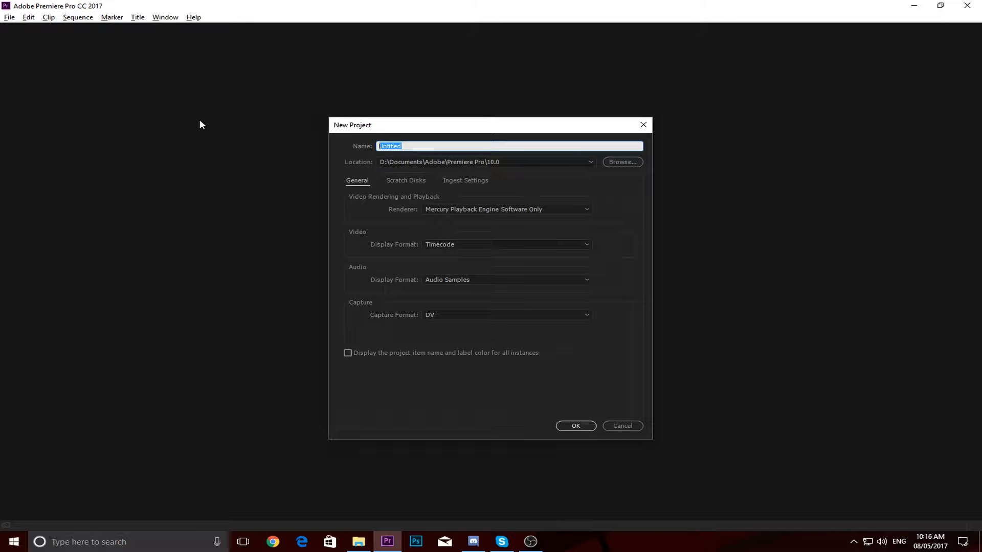
{"action": "type", "text": "Tutorial test"}
{"action": "left_click_drag", "start_coordinate": [956, 15], "coordinate": [255, 24]}
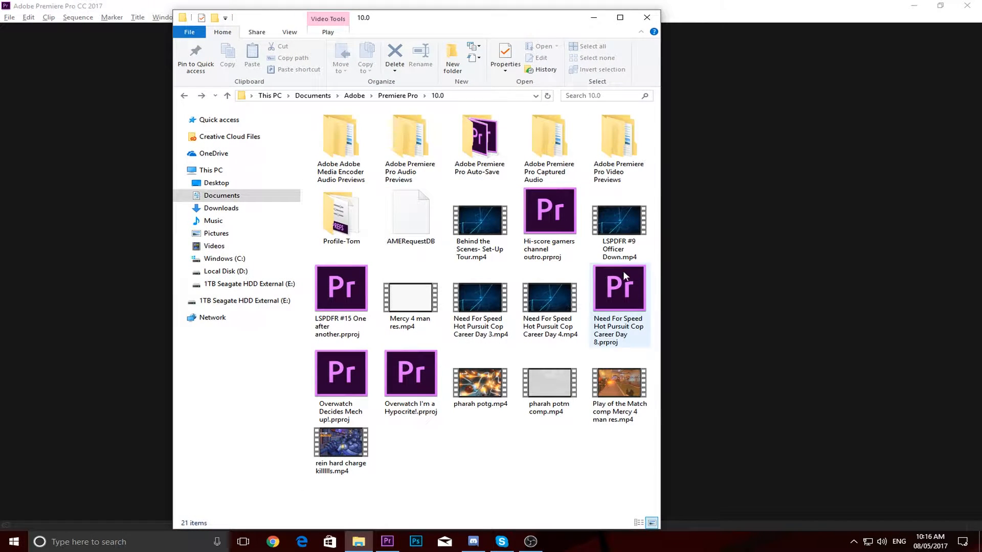
{"action": "left_click_drag", "start_coordinate": [660, 271], "coordinate": [934, 270]}
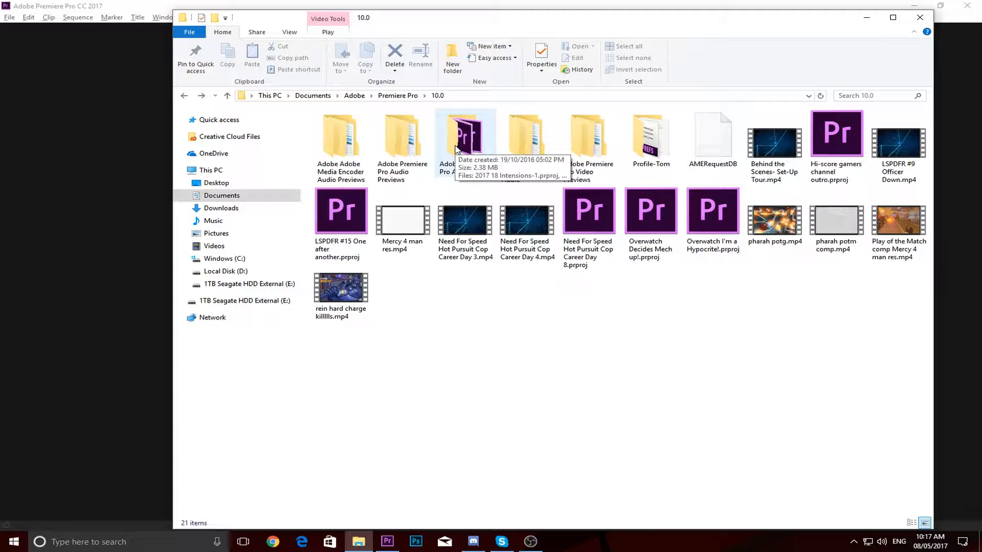
{"action": "left_click", "coordinate": [920, 19]}
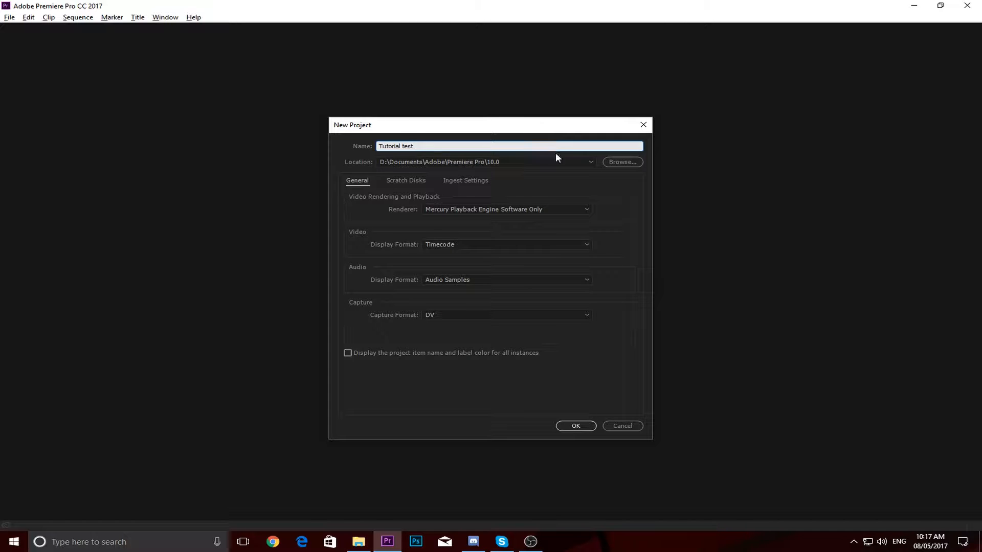
{"action": "left_click", "coordinate": [582, 426]}
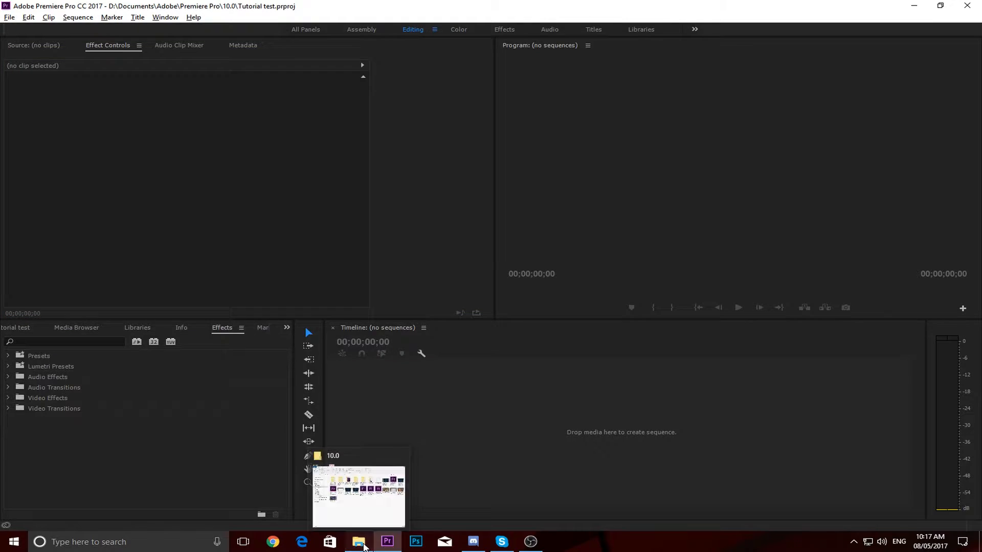
Check the 10.0 folder in File Explorer for the saved Tutorial test.prproj file.
{"action": "left_click", "coordinate": [360, 543]}
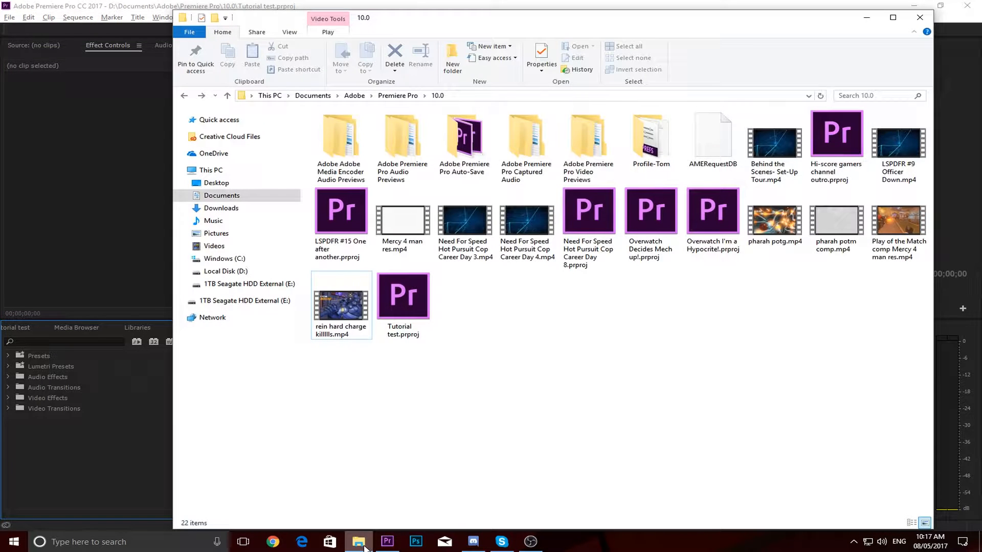
{"action": "left_click", "coordinate": [400, 302]}
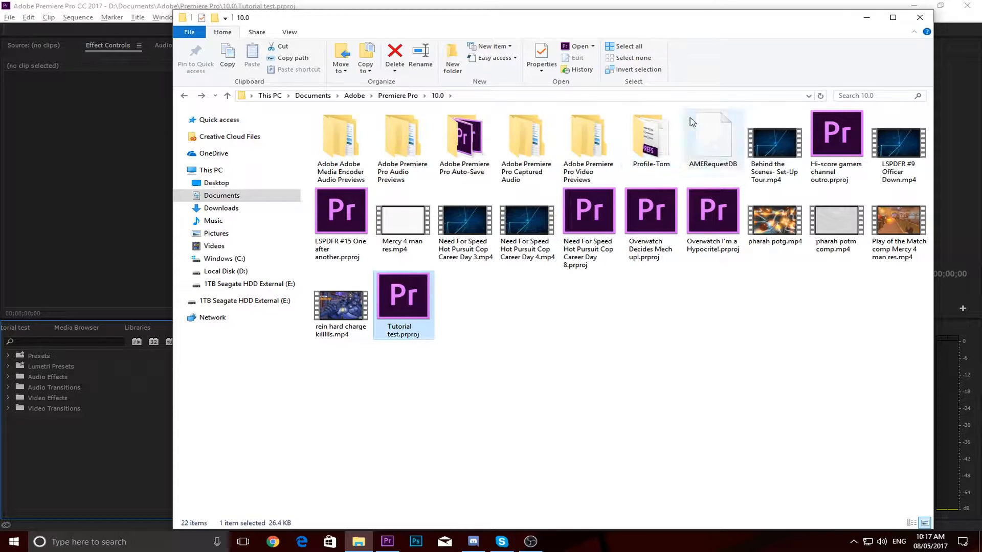
{"action": "left_click", "coordinate": [868, 18]}
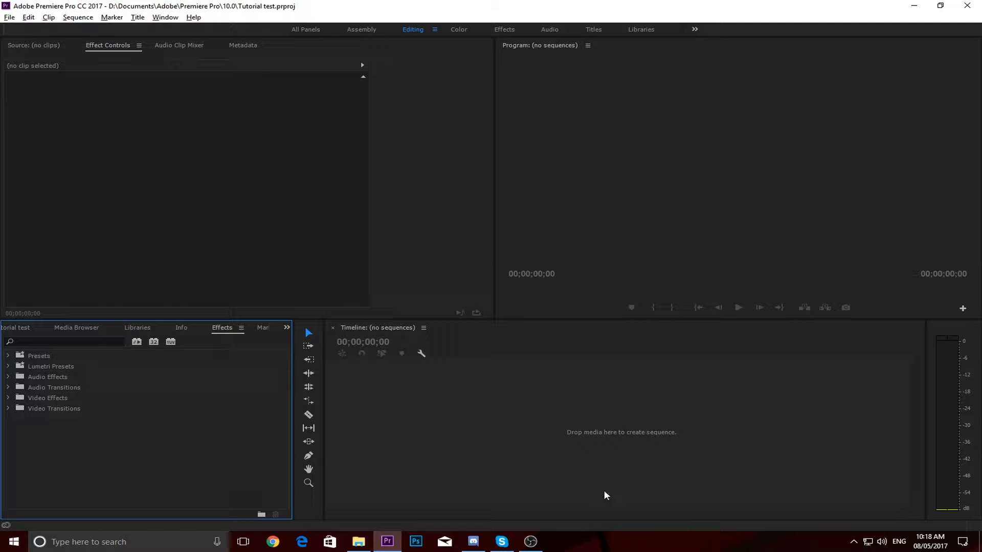
Examine the Media Browser, Libraries, Info, Effects and Markers panels, ending on the Tutorial test project's media area.
{"action": "left_click", "coordinate": [12, 328]}
{"action": "left_click", "coordinate": [115, 327]}
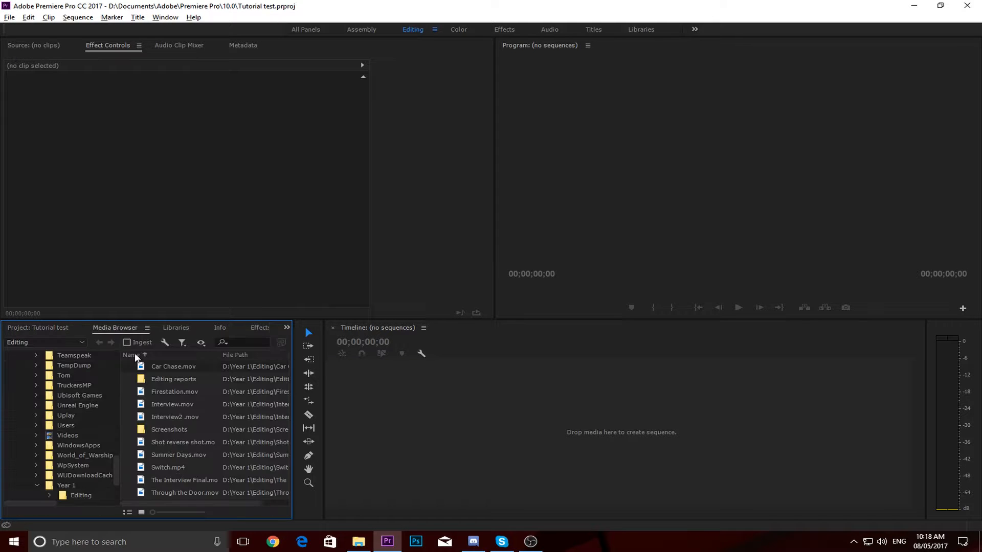
{"action": "left_click", "coordinate": [172, 327]}
{"action": "left_click", "coordinate": [217, 328]}
{"action": "left_click", "coordinate": [260, 328]}
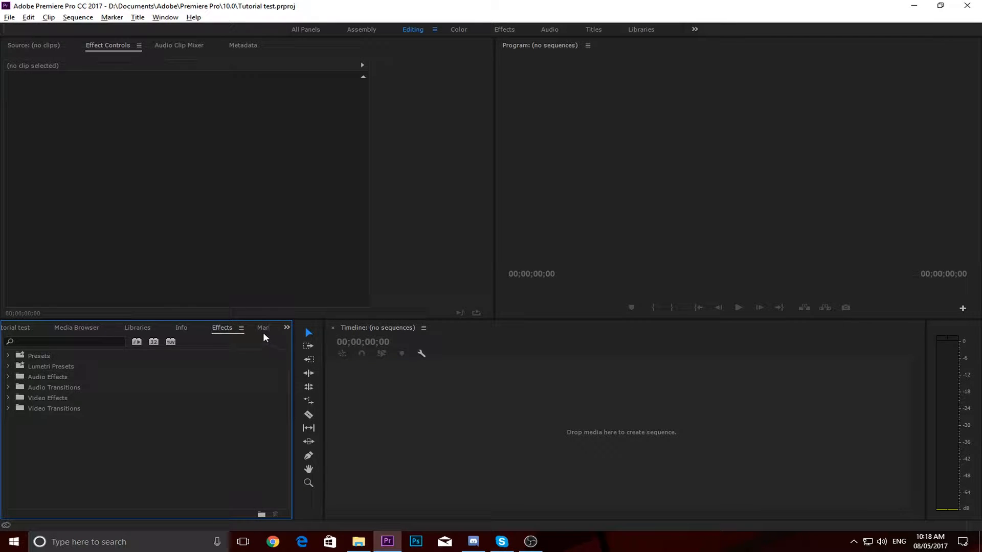
{"action": "left_click", "coordinate": [263, 330]}
{"action": "left_click", "coordinate": [180, 327]}
{"action": "left_click", "coordinate": [135, 328]}
{"action": "left_click", "coordinate": [93, 328]}
{"action": "left_click", "coordinate": [45, 328]}
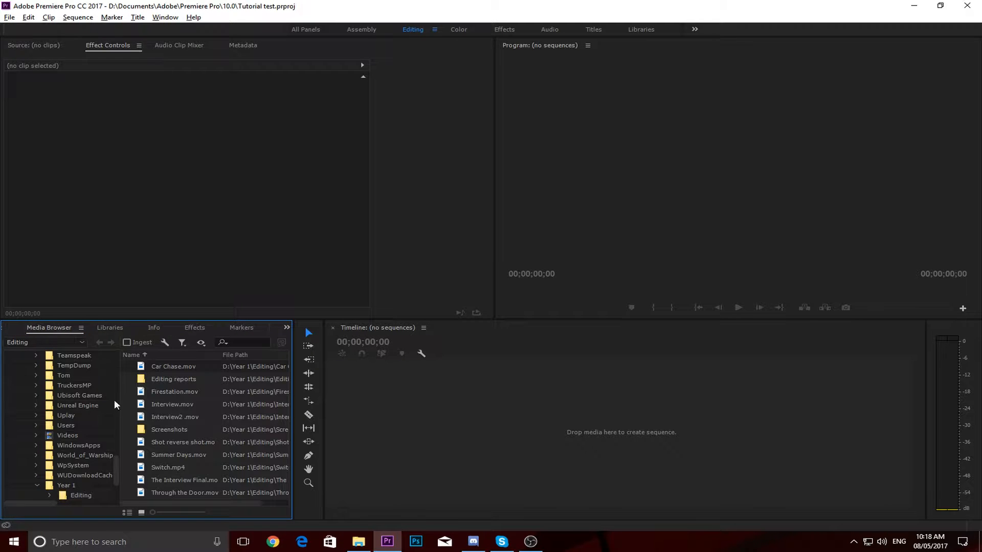
{"action": "left_click", "coordinate": [20, 330]}
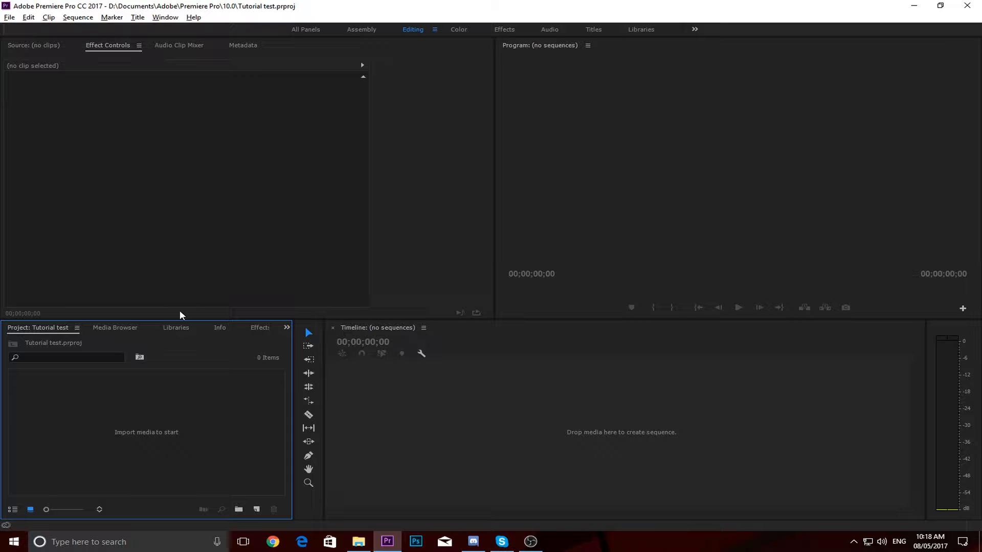
Look over the Effect Controls, the Source monitor and the Audio Clip Mixer.
{"action": "left_click", "coordinate": [113, 78]}
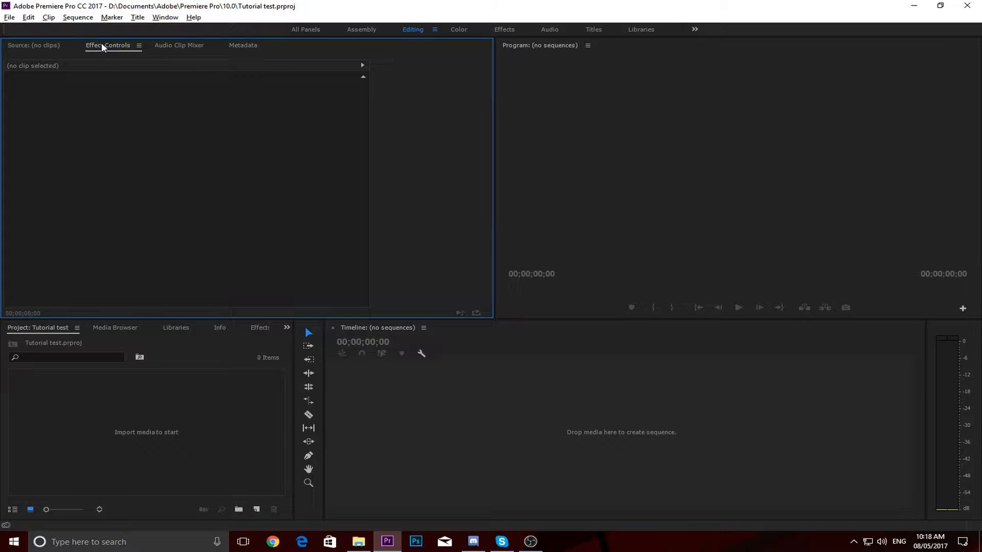
{"action": "left_click", "coordinate": [31, 47]}
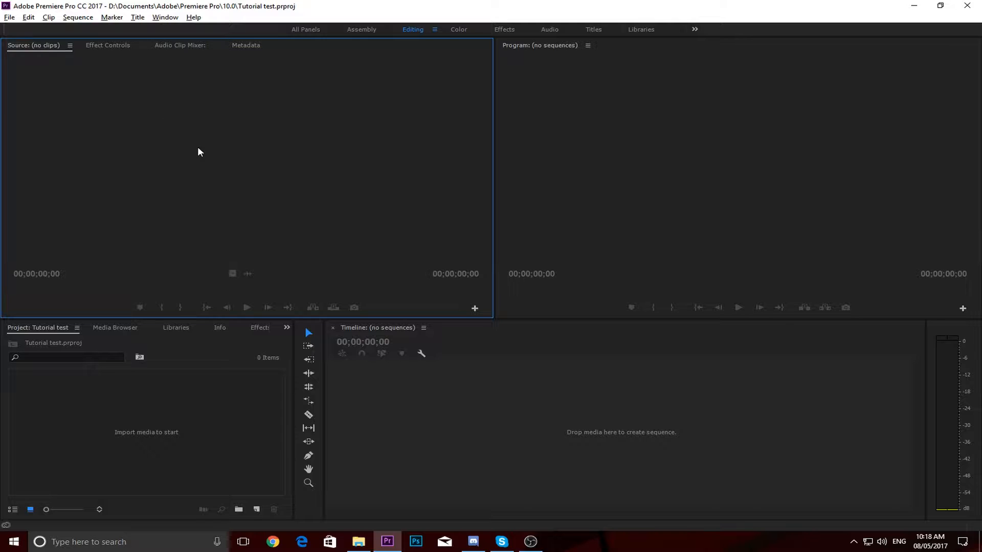
{"action": "left_click", "coordinate": [177, 45]}
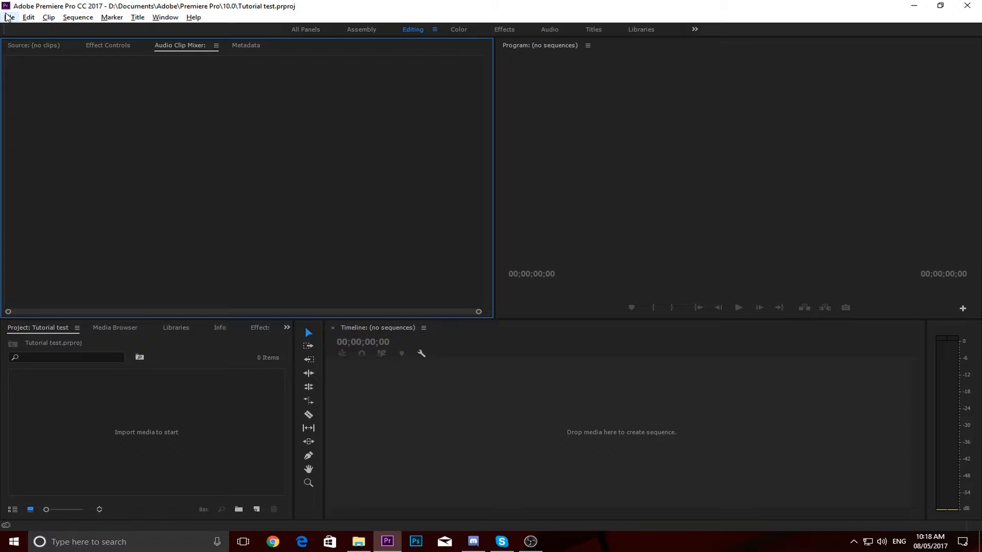
Create a sequence named "Tutorial Test" using the DNxHD preset DNX HQ 1080p 29.97.
{"action": "left_click", "coordinate": [9, 17]}
{"action": "mouse_move", "coordinate": [118, 31]}
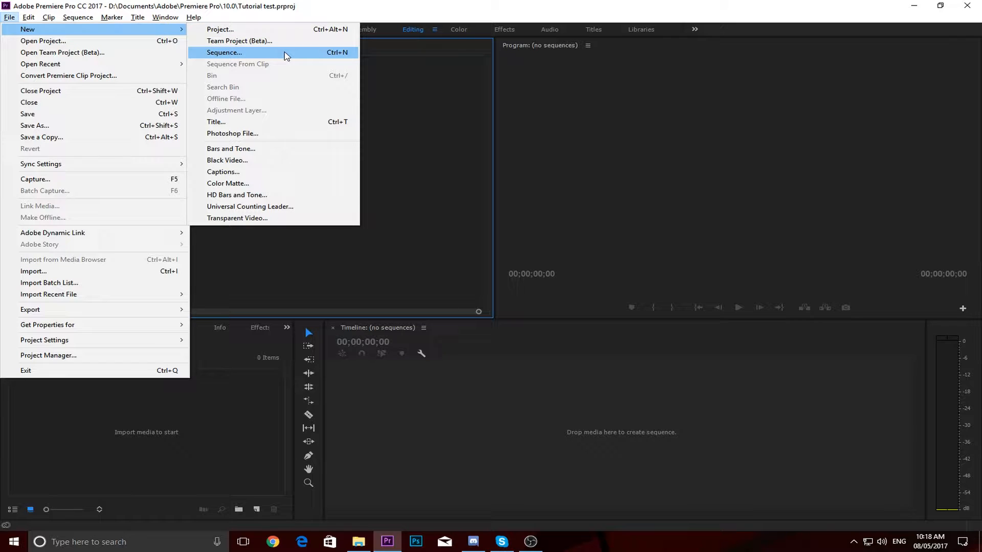
{"action": "left_click", "coordinate": [286, 55]}
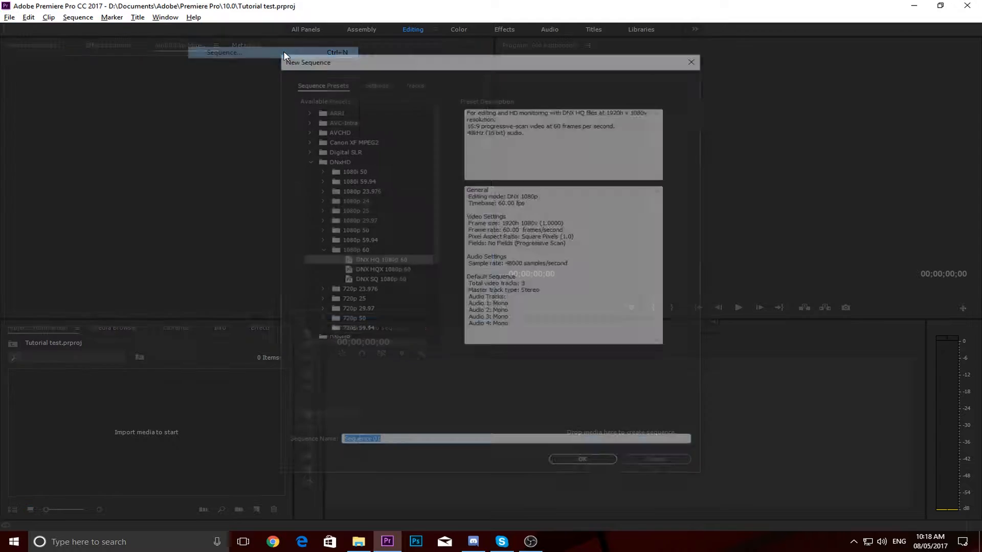
{"action": "type", "text": "Tutorial"}
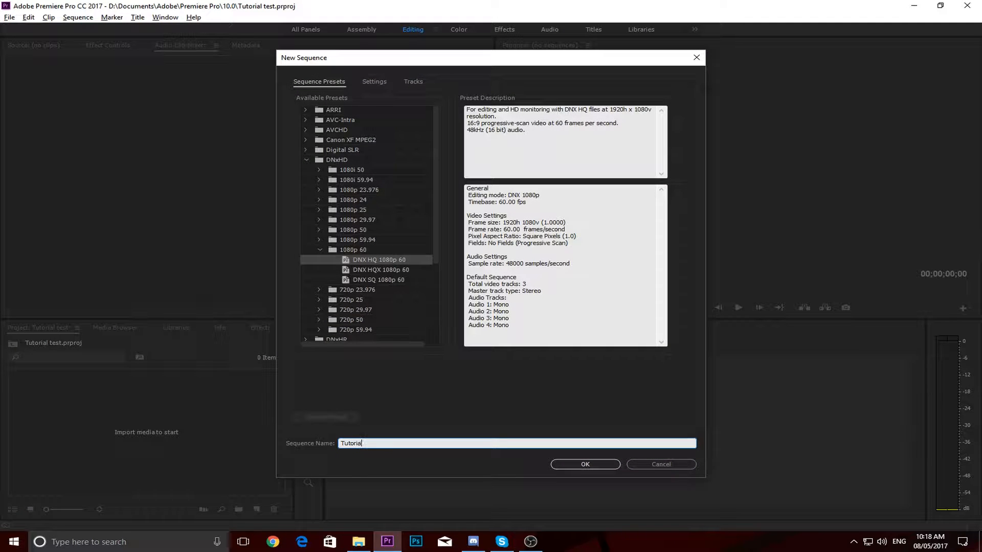
{"action": "type", "text": " Test"}
{"action": "left_click", "coordinate": [318, 219]}
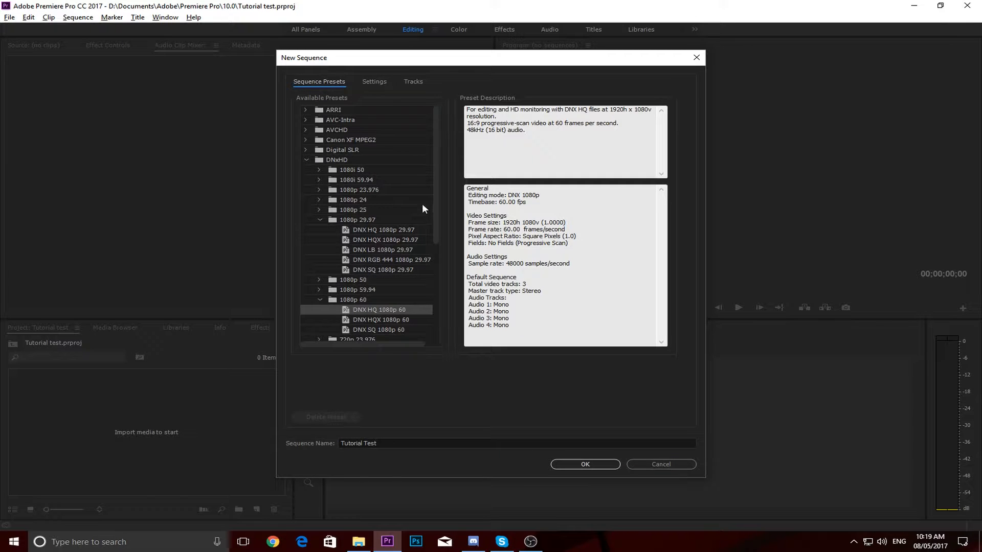
{"action": "left_click", "coordinate": [404, 230]}
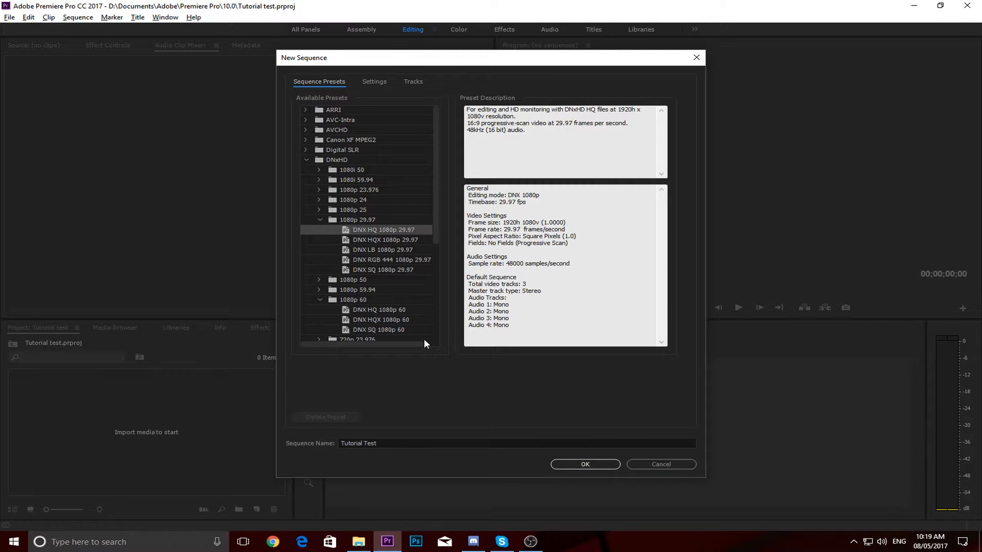
{"action": "left_click", "coordinate": [583, 464]}
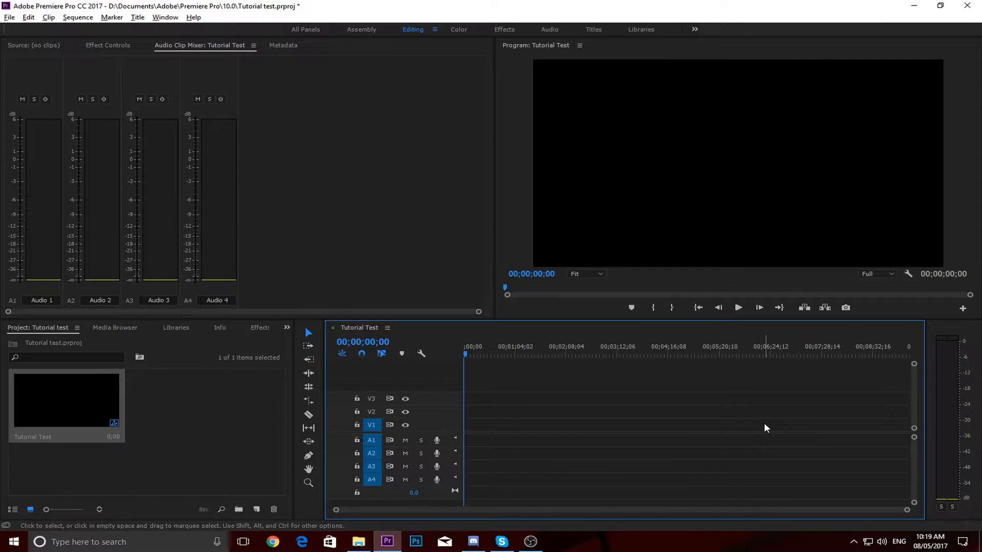
Select the Tutorial Test sequence in the project and view the Source monitor and Effect Controls.
{"action": "left_click", "coordinate": [100, 458]}
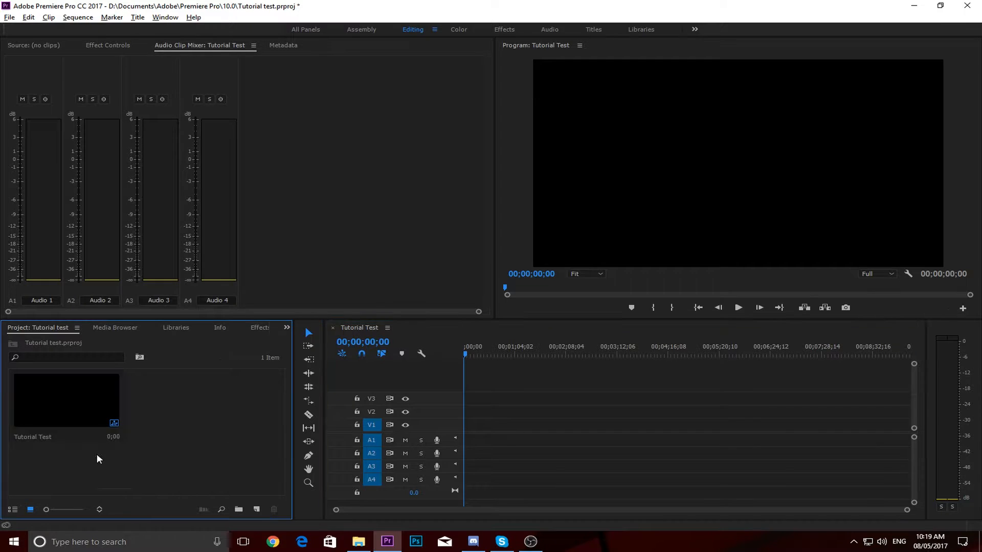
{"action": "left_click", "coordinate": [52, 395]}
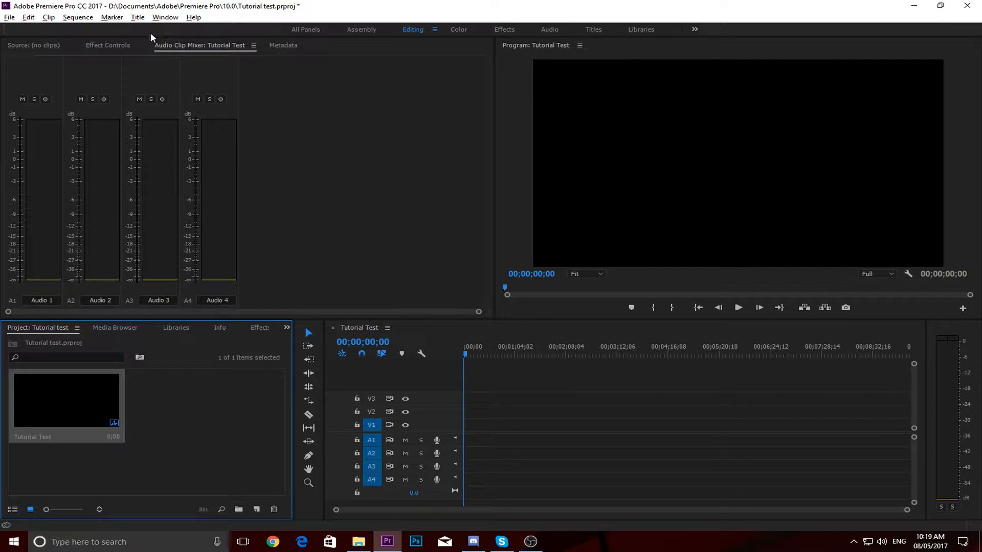
{"action": "left_click", "coordinate": [104, 45]}
{"action": "left_click", "coordinate": [48, 45]}
{"action": "left_click", "coordinate": [105, 46]}
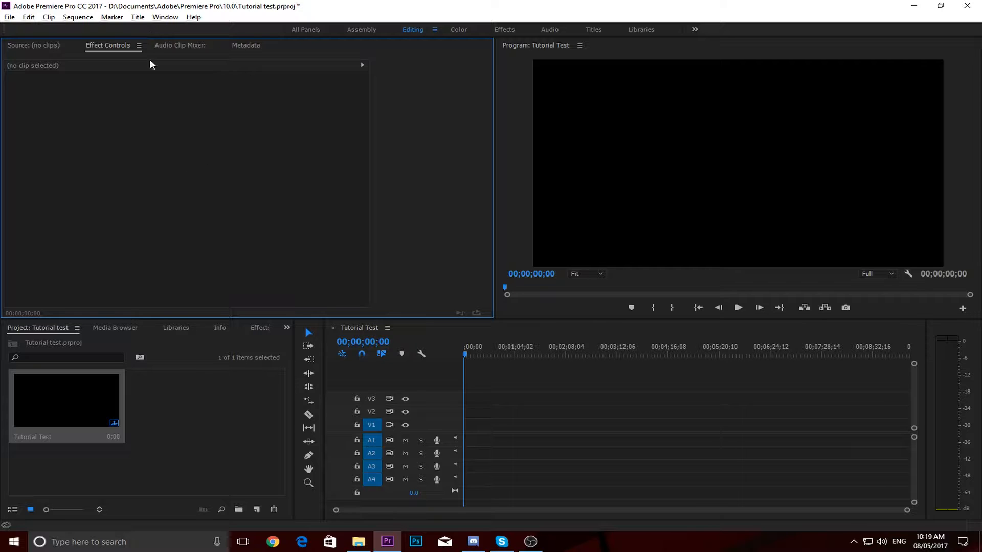
{"action": "left_click", "coordinate": [244, 367]}
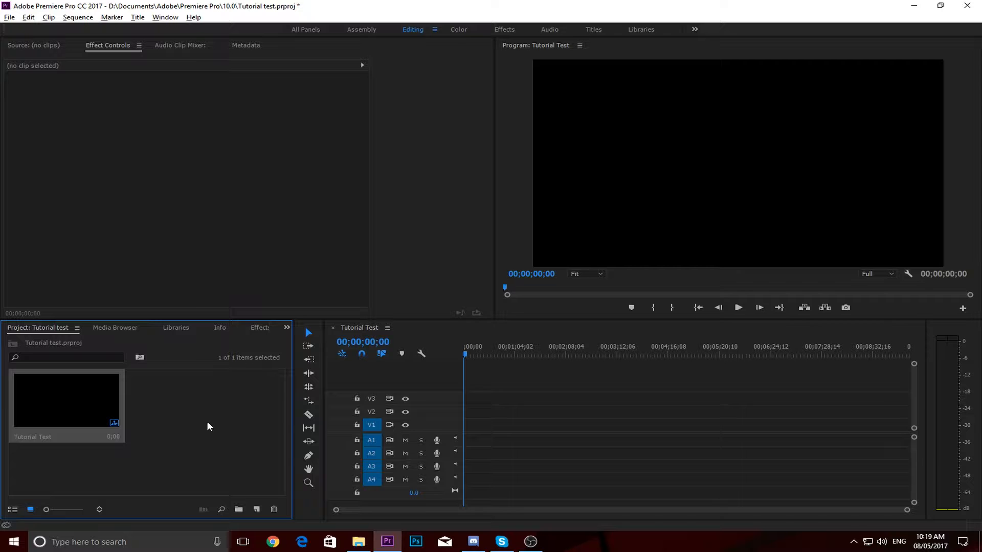
{"action": "double_click", "coordinate": [190, 420]}
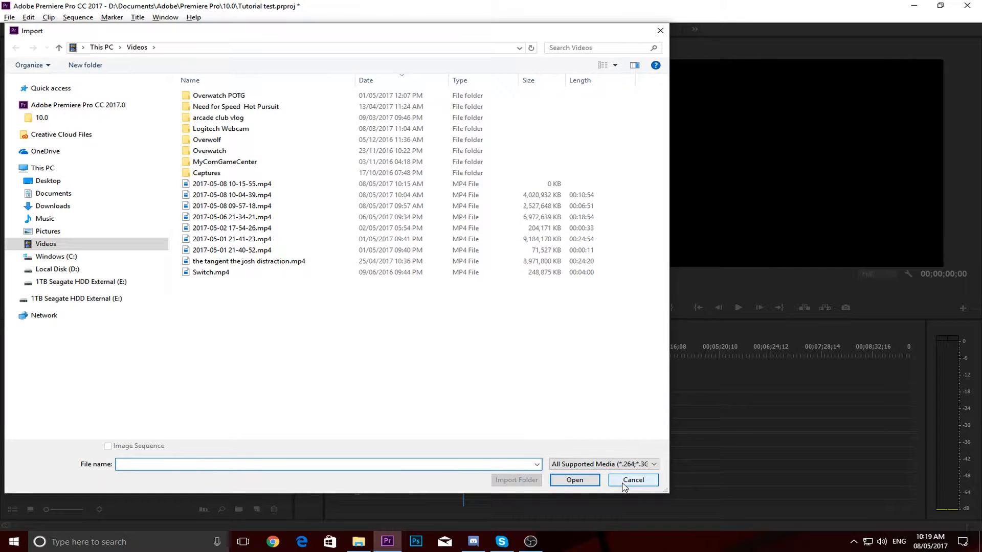
{"action": "left_click", "coordinate": [624, 487]}
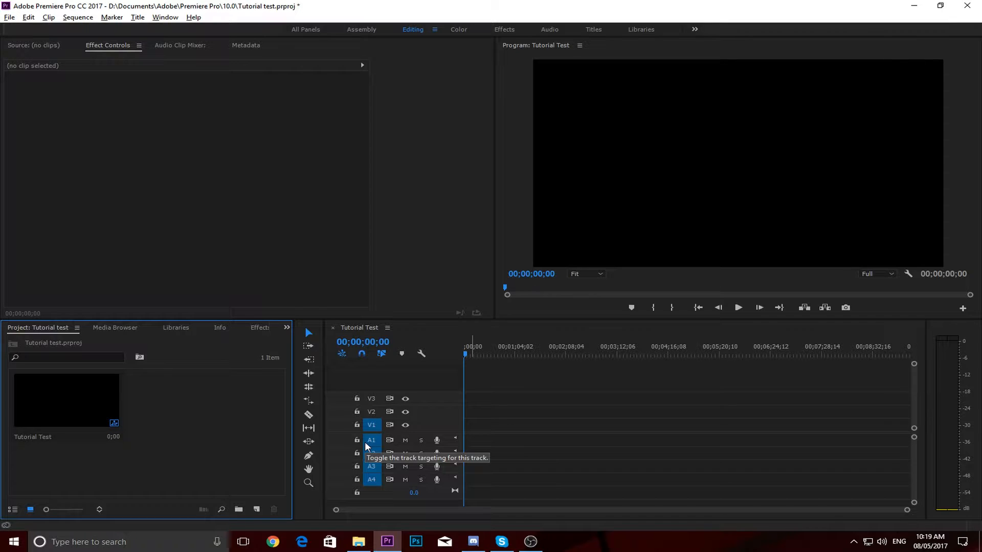
{"action": "key", "text": "ctrl+i"}
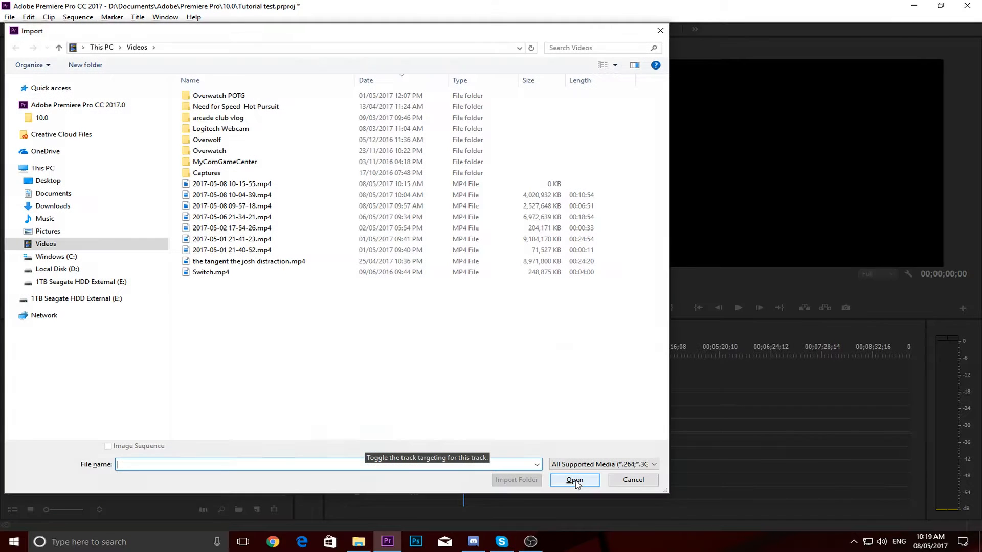
{"action": "left_click", "coordinate": [632, 481]}
Import the MP4 video whose name begins with "the tangent" from the Videos folder into the project.
{"action": "left_click", "coordinate": [9, 17]}
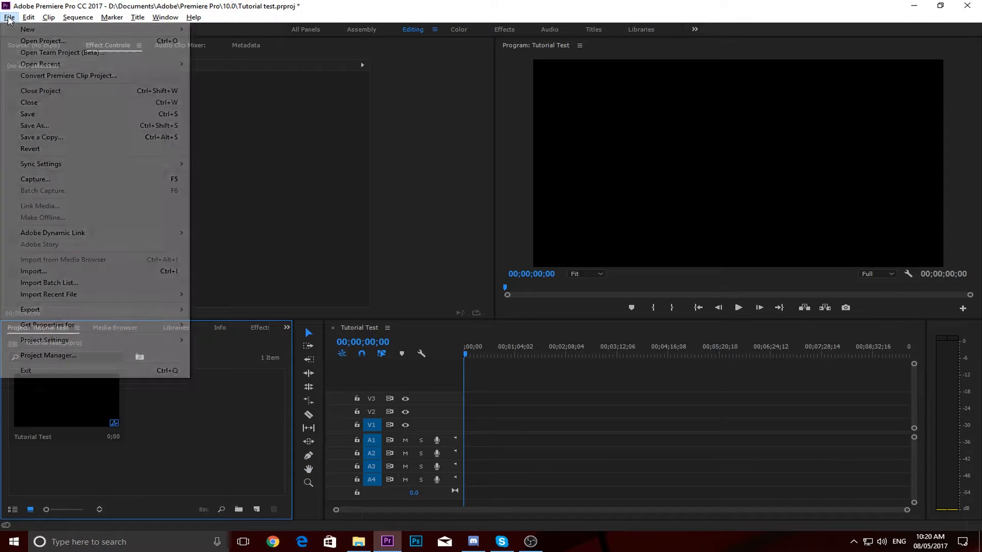
{"action": "left_click", "coordinate": [83, 271]}
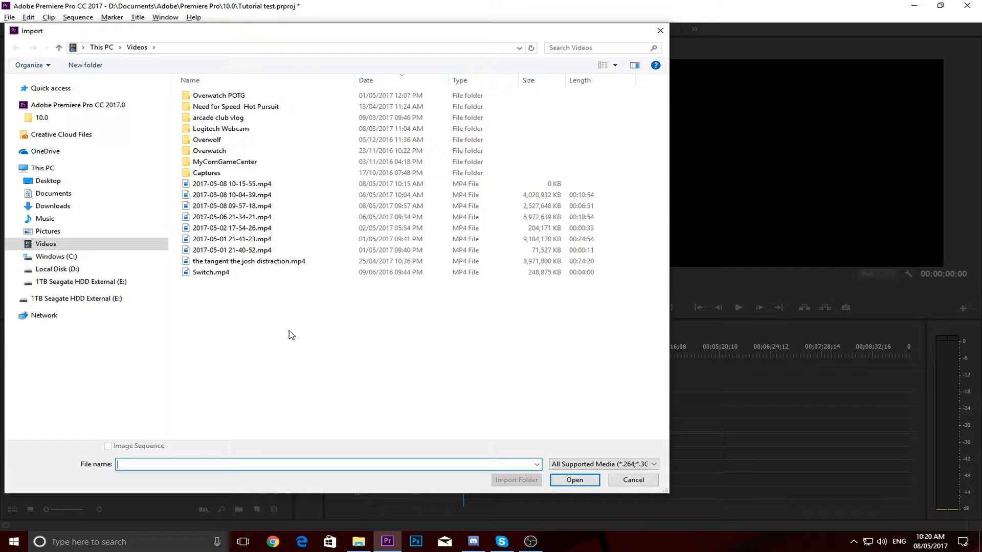
{"action": "left_click", "coordinate": [246, 262]}
{"action": "left_click", "coordinate": [571, 480]}
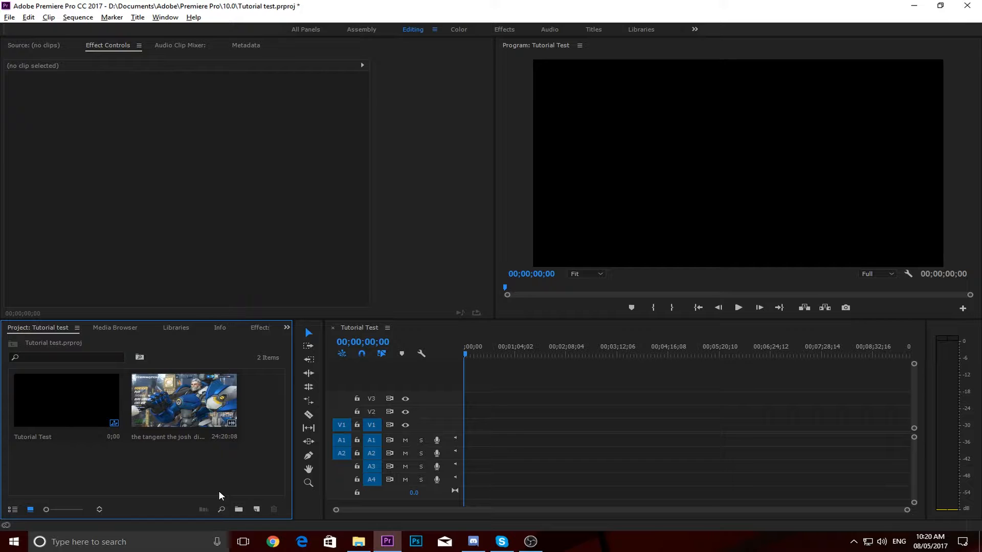
Place the imported video on V1 with its audio on A1 and A2, starting about 31 seconds into the sequence.
{"action": "left_click_drag", "start_coordinate": [185, 418], "coordinate": [510, 448]}
{"action": "left_click", "coordinate": [585, 290]}
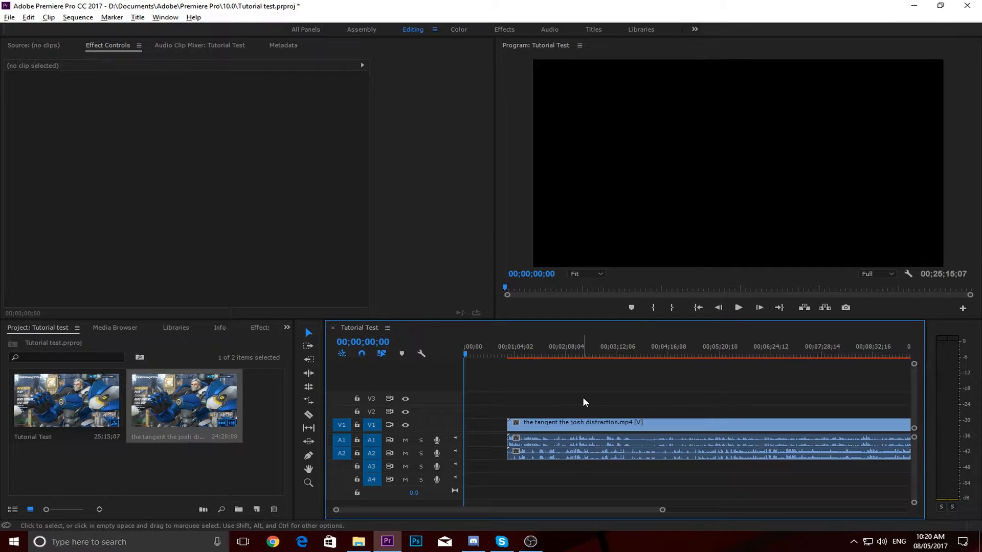
{"action": "left_click_drag", "start_coordinate": [515, 391], "coordinate": [578, 465]}
{"action": "left_click_drag", "start_coordinate": [534, 427], "coordinate": [513, 426]}
{"action": "left_click", "coordinate": [540, 378]}
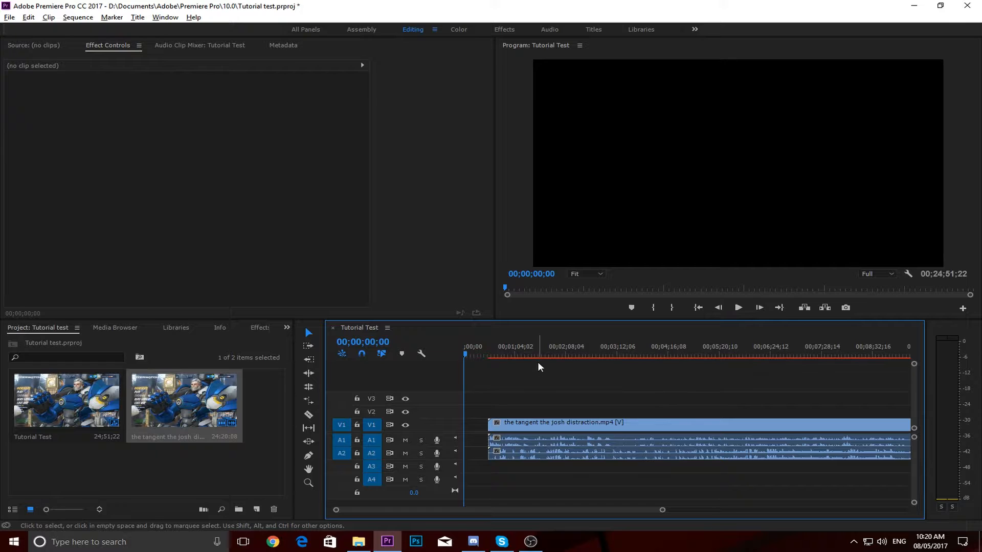
Select the video clip in the sequence and move the playhead to 00;01;23;15.
{"action": "left_click", "coordinate": [850, 449]}
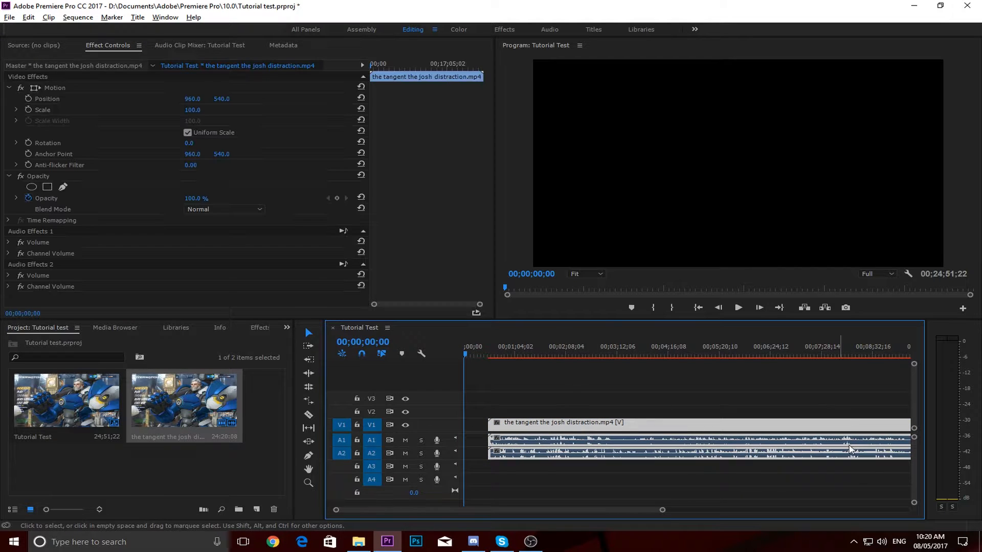
{"action": "left_click_drag", "start_coordinate": [474, 353], "coordinate": [530, 354]}
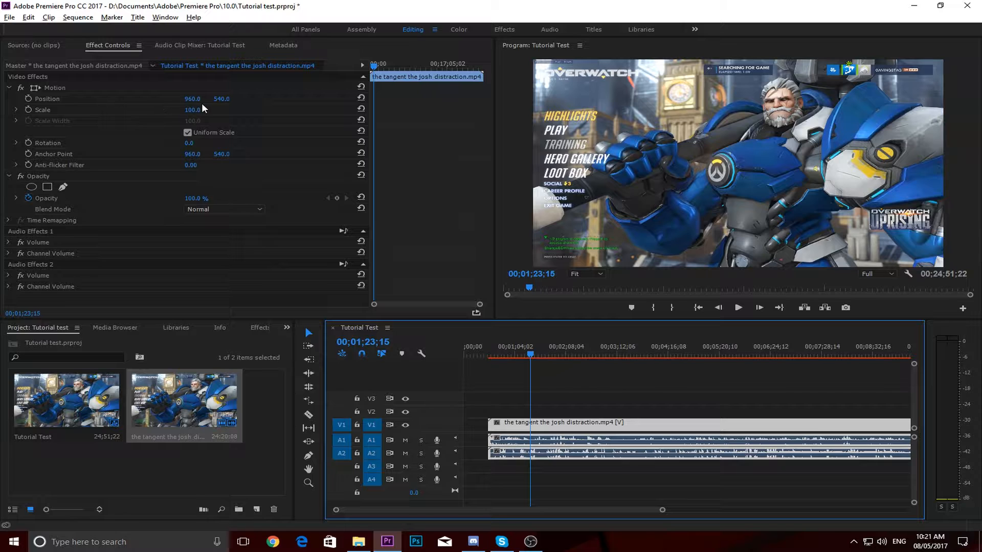
Set the clip's horizontal position to 820, scale to 96, rotation to -29° and opacity to 21%.
{"action": "mouse_move", "coordinate": [193, 99]}
{"action": "left_mouse_down"}
{"action": "mouse_move", "coordinate": [121, 99]}
{"action": "mouse_move", "coordinate": [210, 110]}
{"action": "mouse_move", "coordinate": [184, 110]}
{"action": "left_mouse_up"}
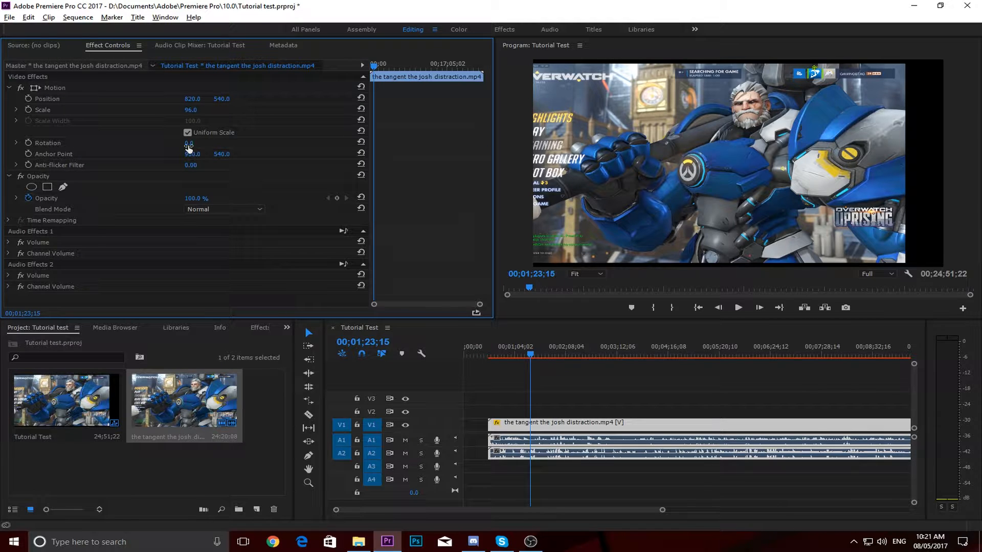
{"action": "mouse_move", "coordinate": [189, 143]}
{"action": "left_mouse_down"}
{"action": "mouse_move", "coordinate": [143, 144]}
{"action": "mouse_move", "coordinate": [204, 143]}
{"action": "left_mouse_up"}
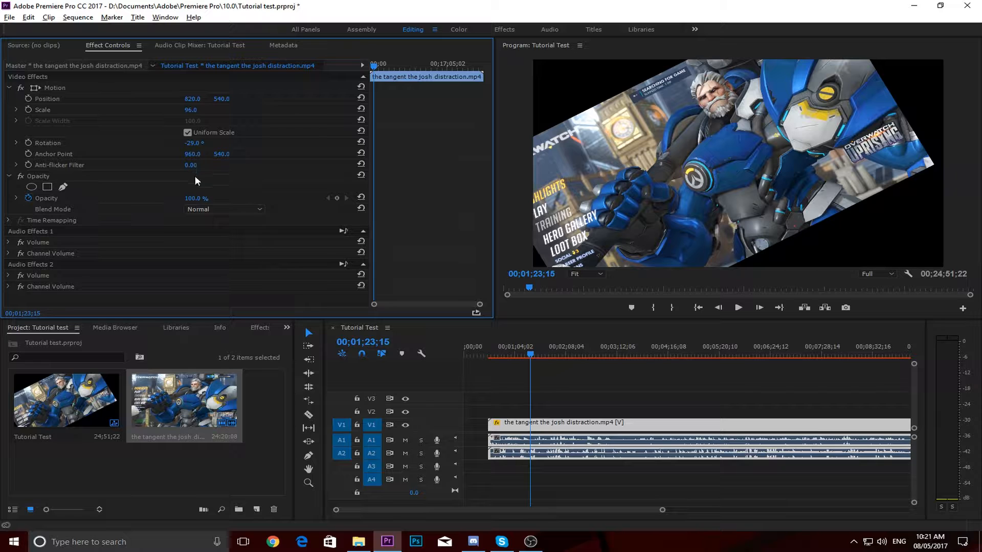
{"action": "left_click_drag", "start_coordinate": [190, 199], "coordinate": [153, 198]}
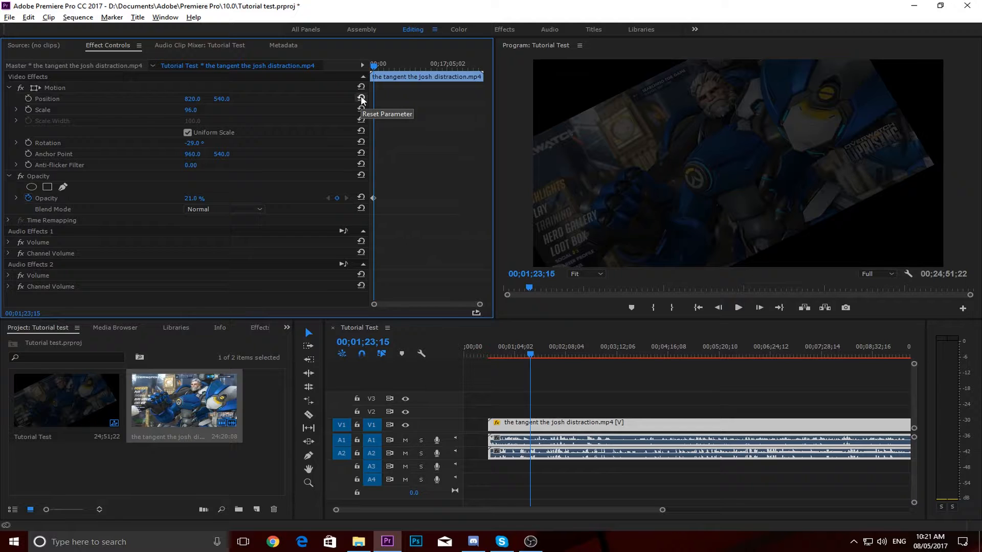
Reset the clip's position, scale, rotation and opacity to their default values.
{"action": "left_click", "coordinate": [361, 98]}
{"action": "left_click", "coordinate": [361, 109]}
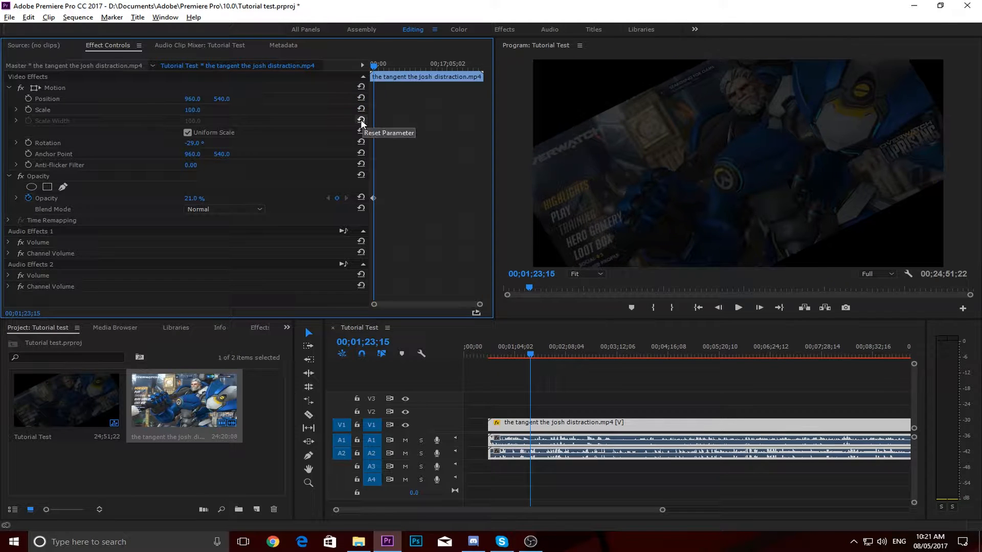
{"action": "left_click", "coordinate": [361, 141]}
{"action": "left_click", "coordinate": [361, 196]}
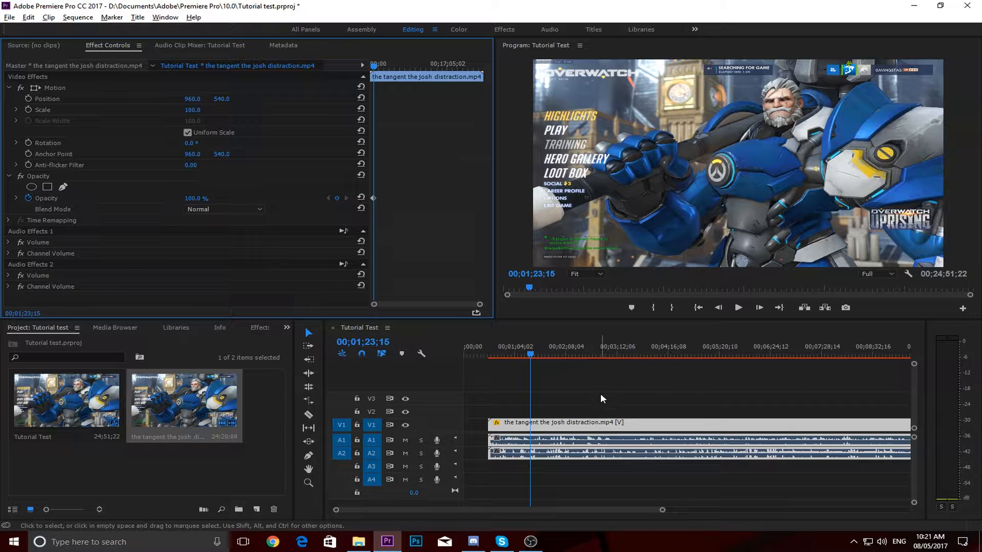
Move the video clip with its linked audio to the very start of the sequence.
{"action": "left_click", "coordinate": [309, 335]}
{"action": "left_click", "coordinate": [307, 416]}
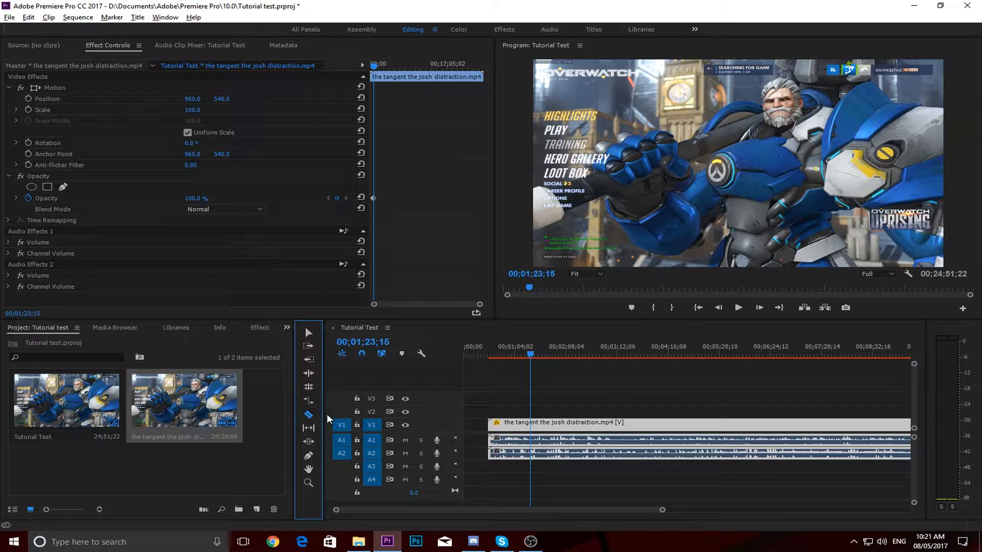
{"action": "left_click", "coordinate": [309, 332]}
{"action": "left_click_drag", "start_coordinate": [583, 428], "coordinate": [557, 430]}
Cut the clip with the Razor tool at about 1.5 minutes and again at about 4 minutes.
{"action": "left_click", "coordinate": [308, 415]}
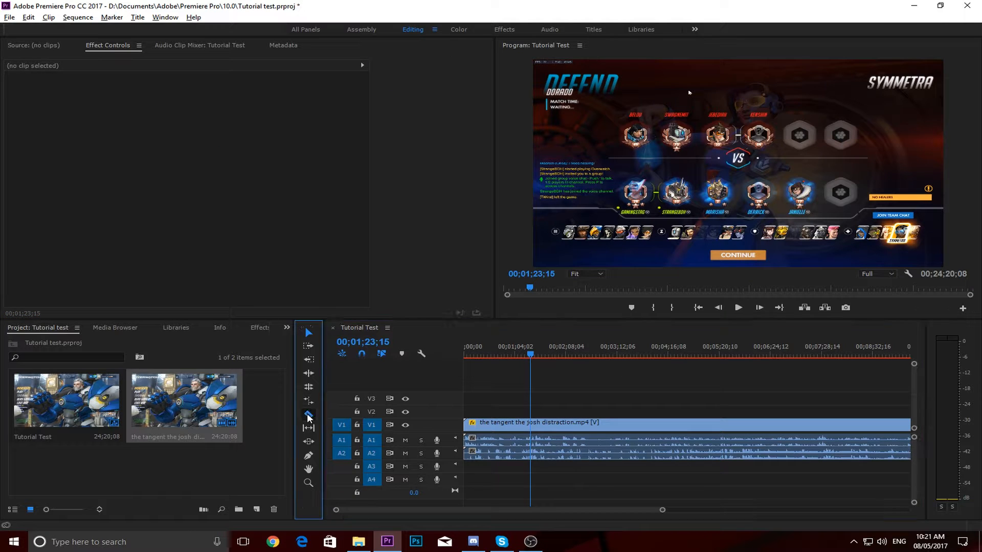
{"action": "left_click", "coordinate": [540, 427]}
{"action": "left_click", "coordinate": [664, 428]}
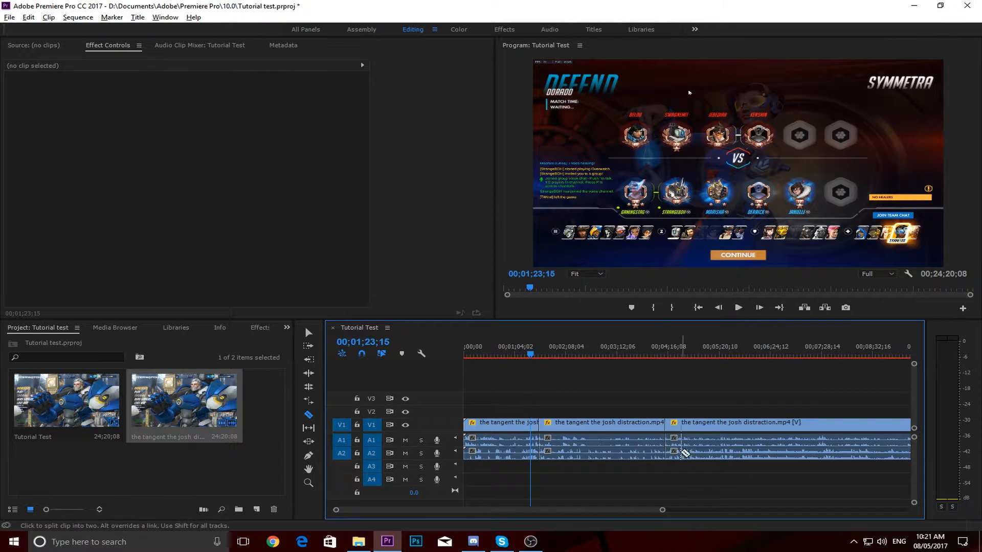
Delete the middle segment of the cut clip and move the last segment up against the first to close the gap.
{"action": "key", "text": "v"}
{"action": "left_click", "coordinate": [599, 427]}
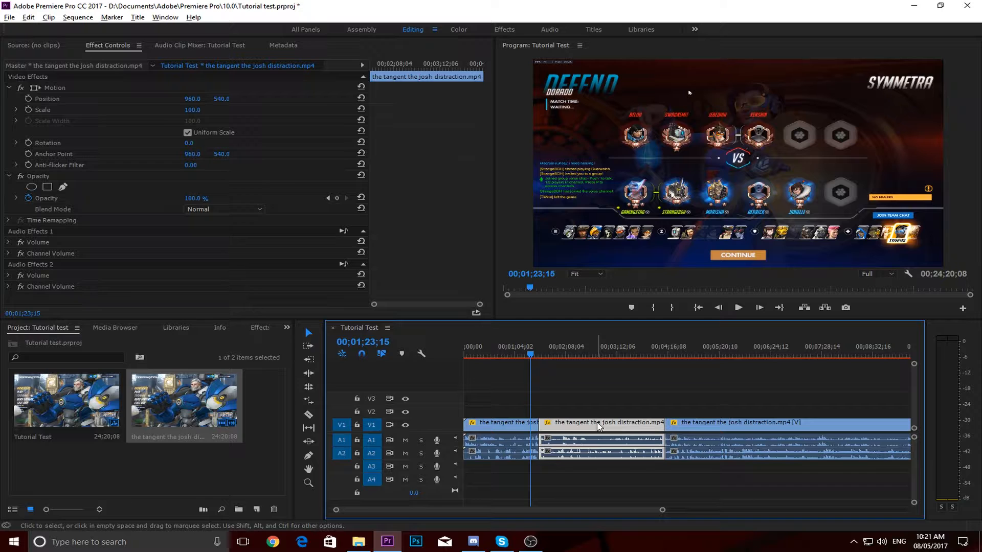
{"action": "key", "text": "Delete"}
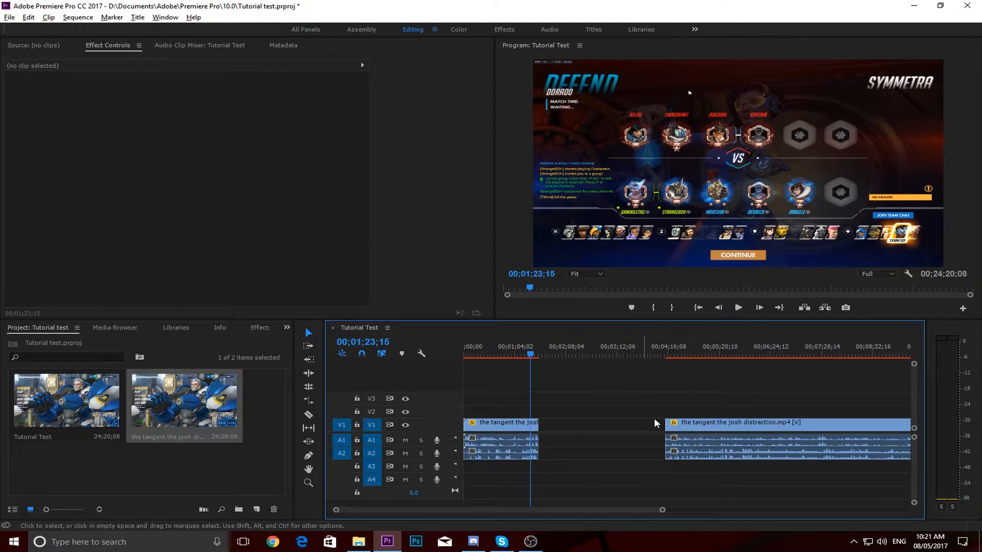
{"action": "left_click_drag", "start_coordinate": [681, 424], "coordinate": [555, 435]}
{"action": "left_click", "coordinate": [582, 388]}
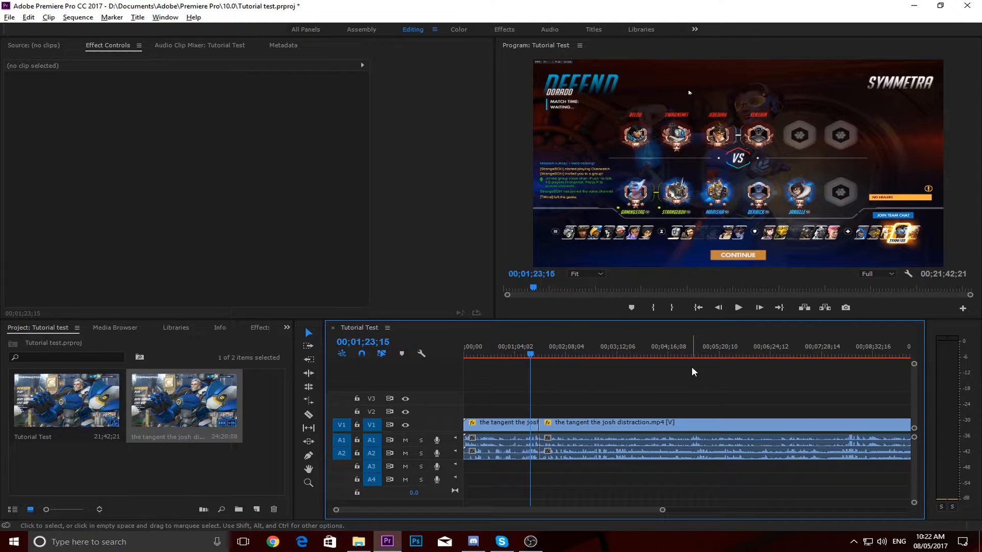
{"action": "left_click", "coordinate": [309, 335]}
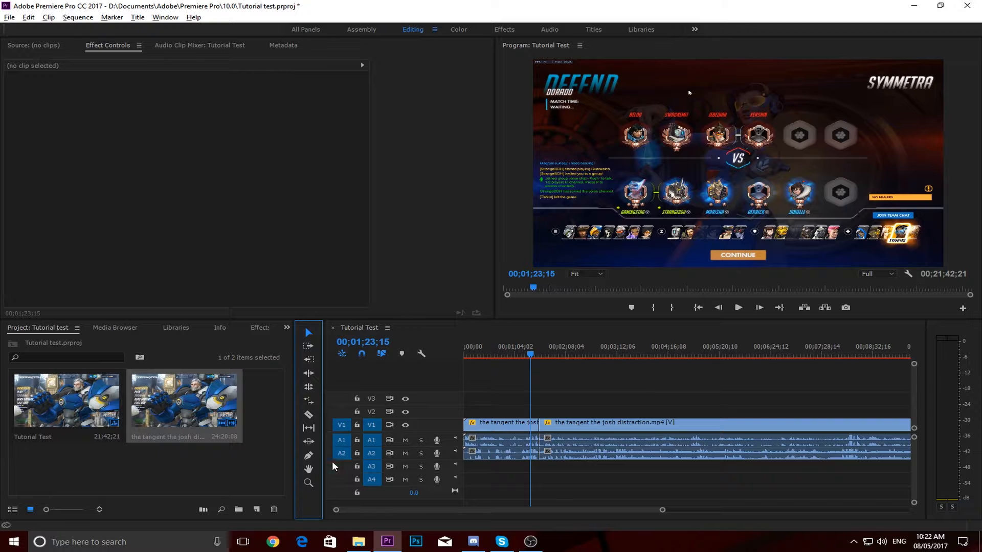
{"action": "left_click", "coordinate": [309, 415]}
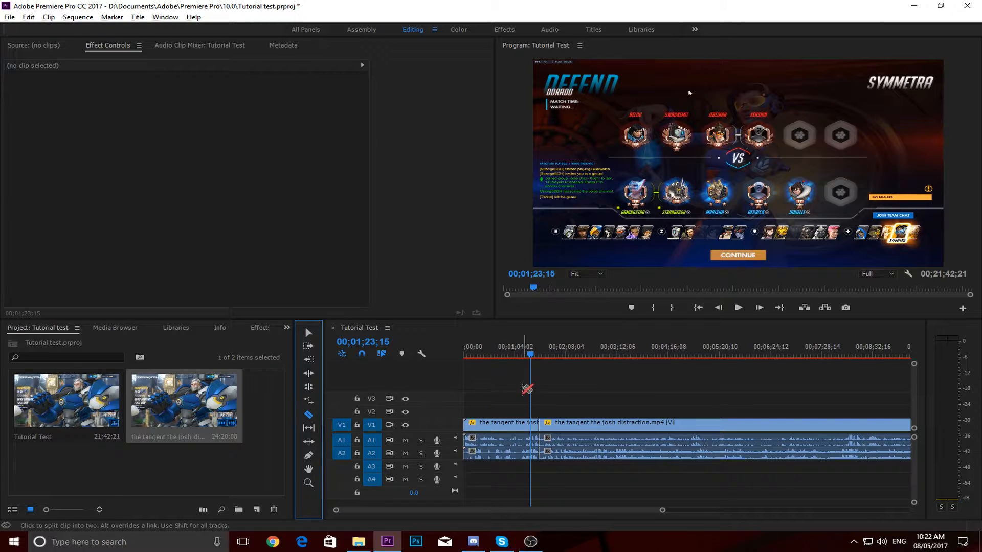
{"action": "key", "text": "v"}
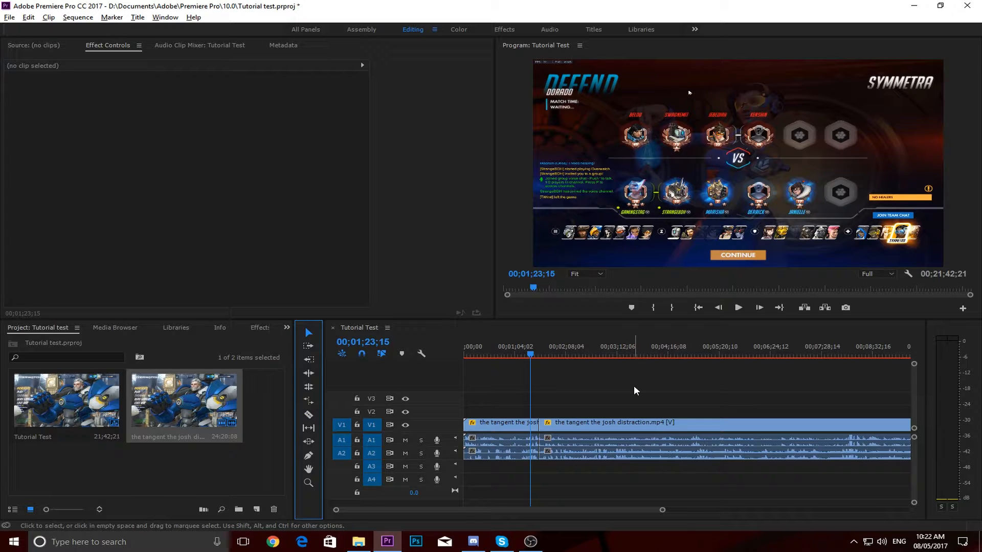
Select the second clip segment and view the frame at 00;02;54;10.
{"action": "left_click_drag", "start_coordinate": [528, 347], "coordinate": [605, 358]}
{"action": "left_click", "coordinate": [614, 427]}
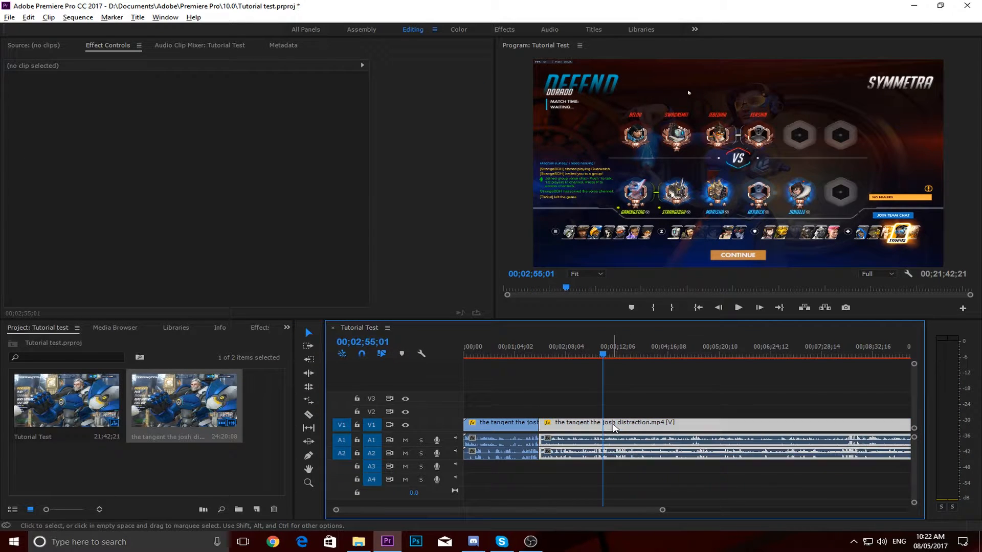
{"action": "left_click", "coordinate": [603, 353]}
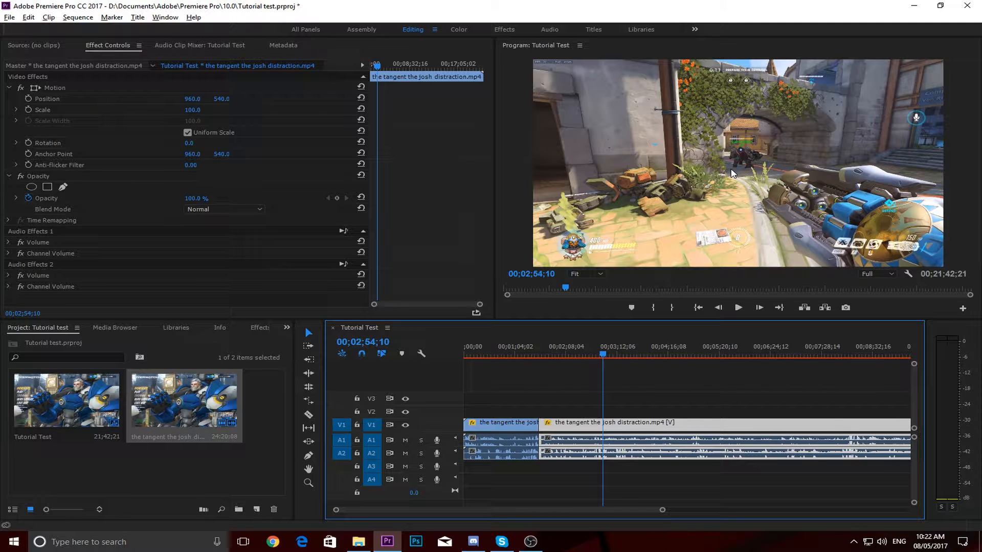
{"action": "left_click", "coordinate": [848, 309]}
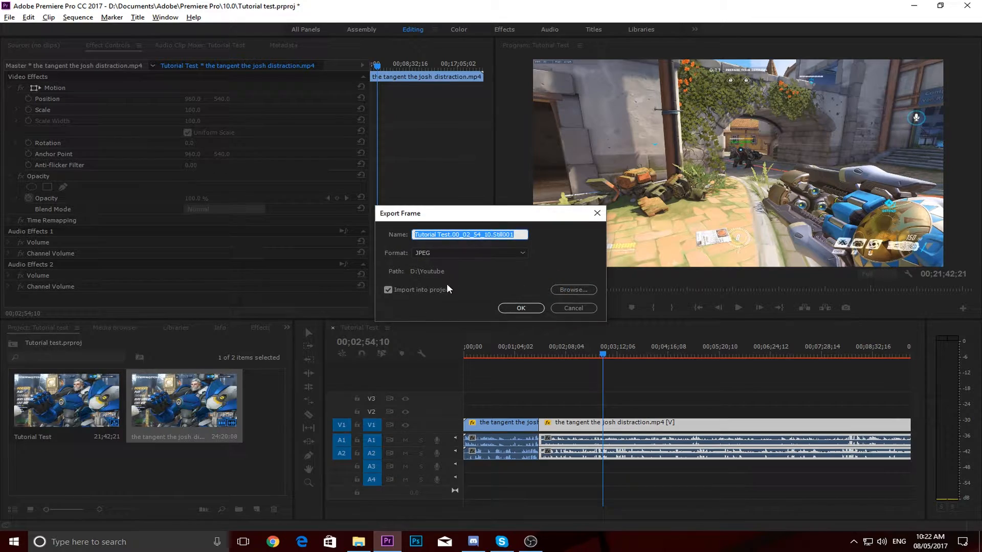
{"action": "left_click", "coordinate": [359, 541]}
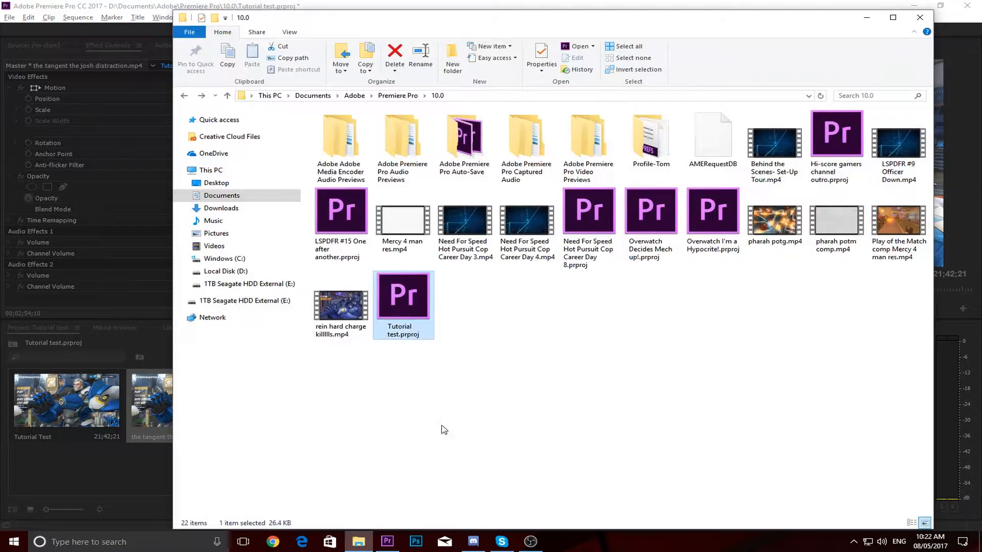
{"action": "left_click", "coordinate": [866, 17]}
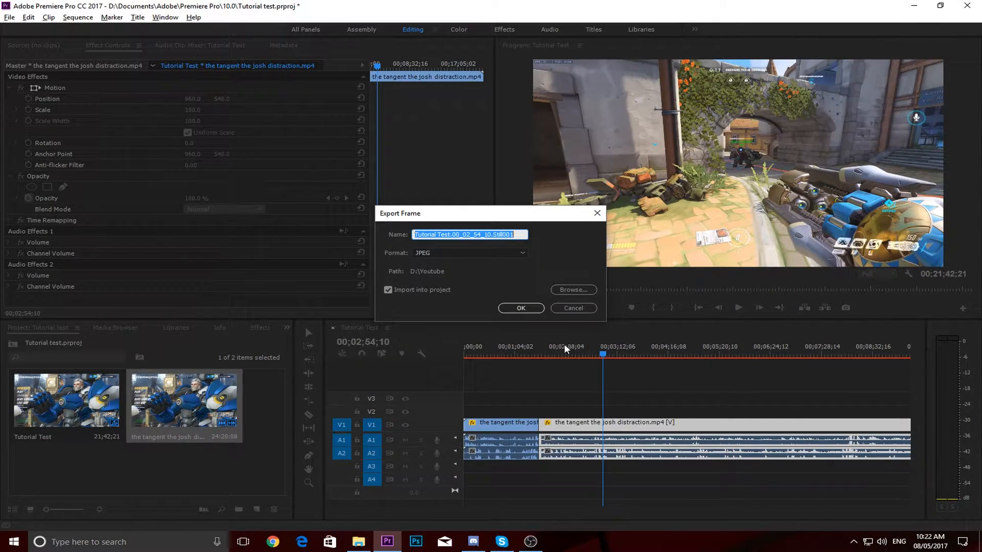
{"action": "left_click", "coordinate": [567, 306]}
{"action": "left_click", "coordinate": [680, 492]}
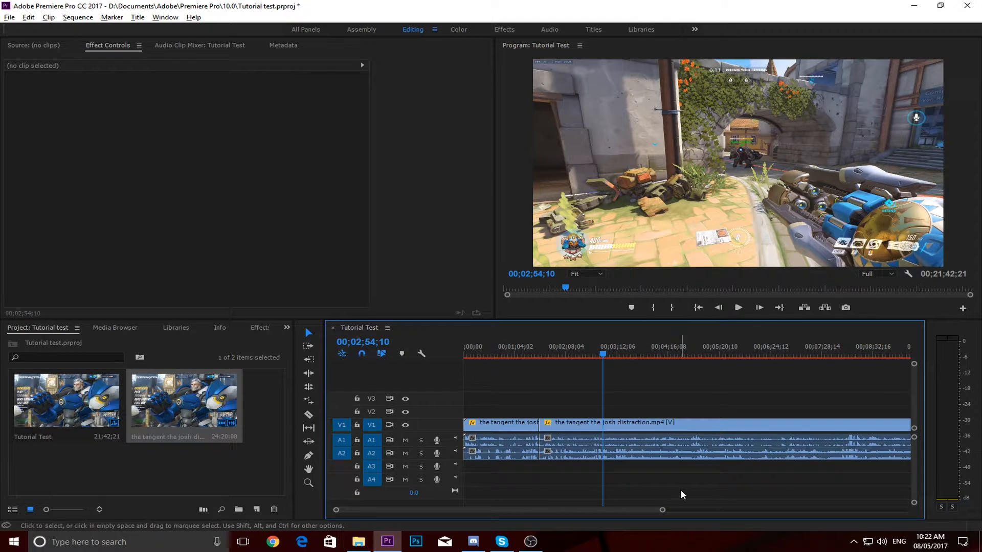
Move the playhead to 00;00;15;12 and advance it six frames one at a time.
{"action": "left_click_drag", "start_coordinate": [603, 354], "coordinate": [425, 357]}
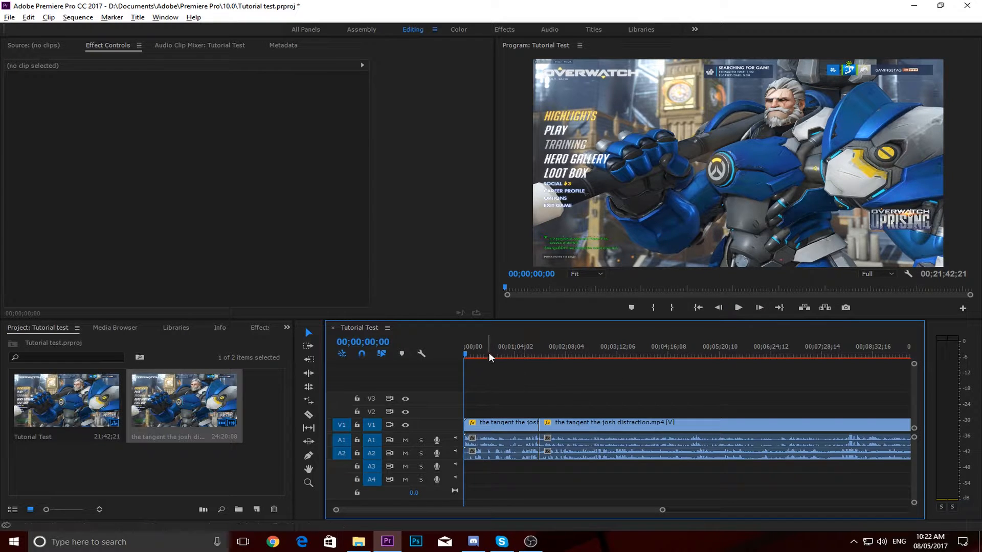
{"action": "left_click", "coordinate": [476, 354]}
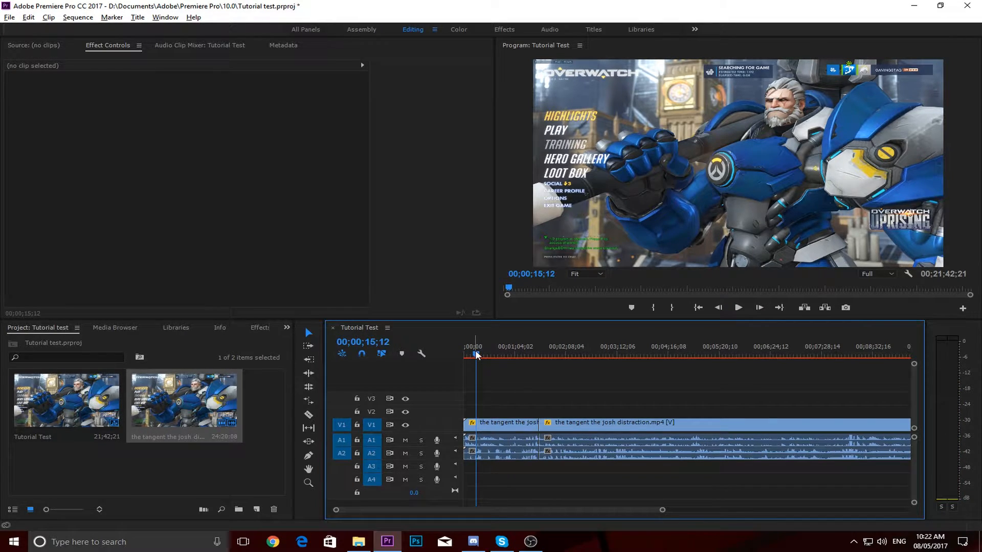
{"action": "key", "text": "Right"}
{"action": "key", "text": "Right"}
{"action": "key", "text": "Right"}
{"action": "key", "text": "Right"}
{"action": "key", "text": "Right"}
{"action": "key", "text": "Right"}
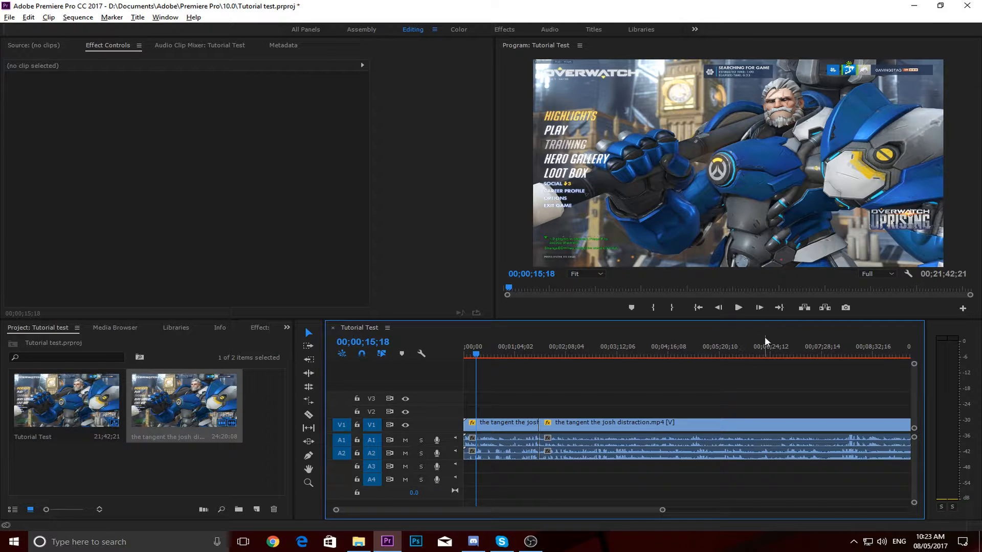
Jump the playhead to the end of the sequence and back to its start.
{"action": "left_click", "coordinate": [780, 309]}
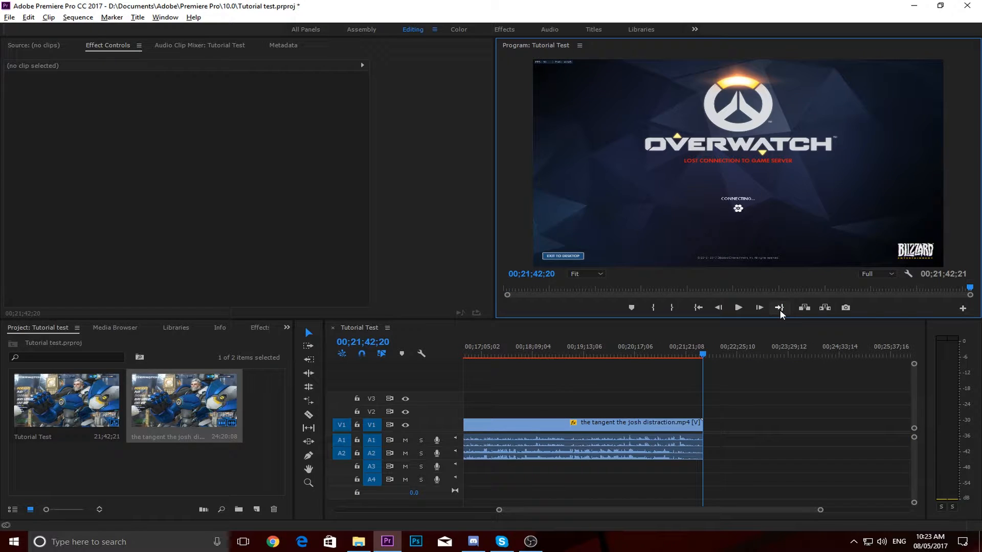
{"action": "left_click", "coordinate": [696, 307]}
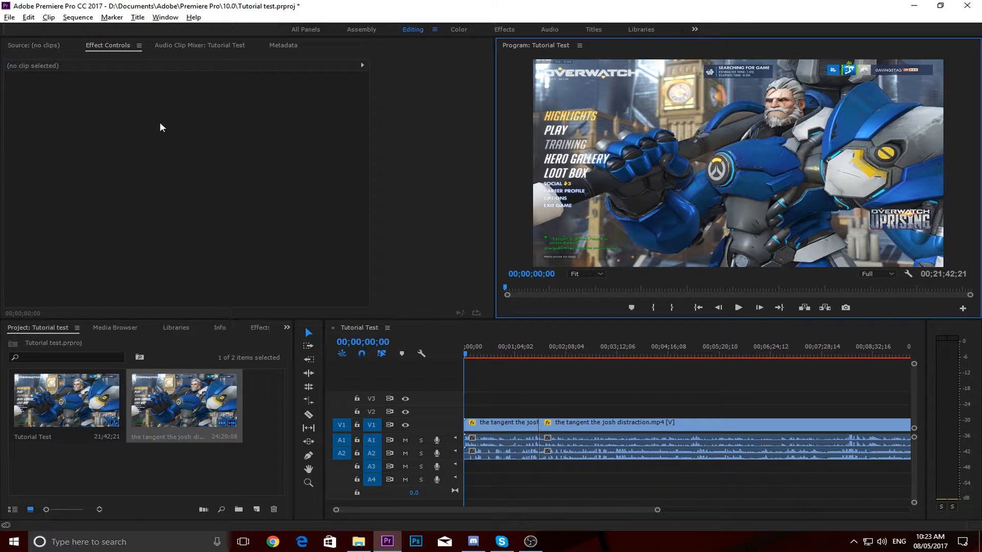
Show the Audio Clip Mixer for the sequence and place the playhead at 00;00;25;18.
{"action": "left_click", "coordinate": [200, 45]}
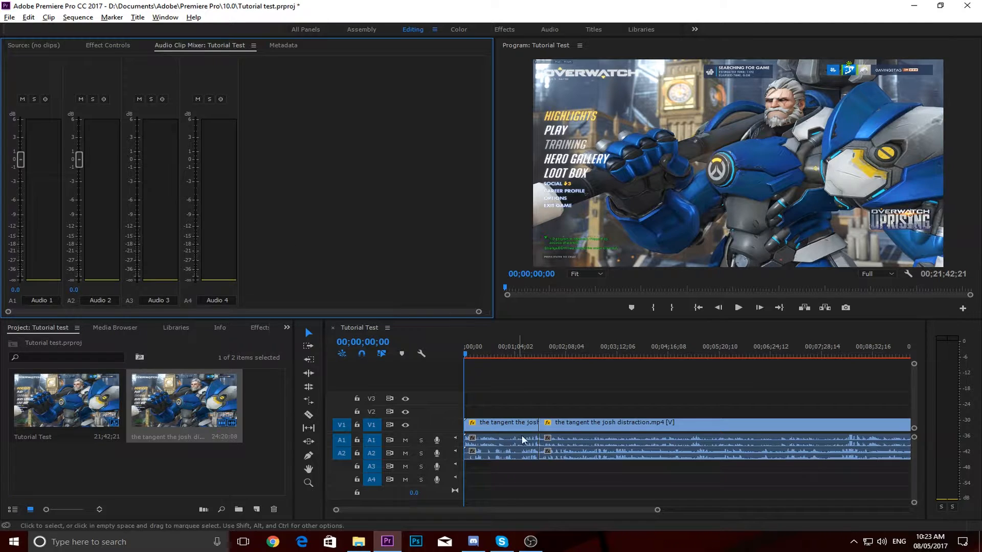
{"action": "left_click_drag", "start_coordinate": [478, 347], "coordinate": [483, 348]}
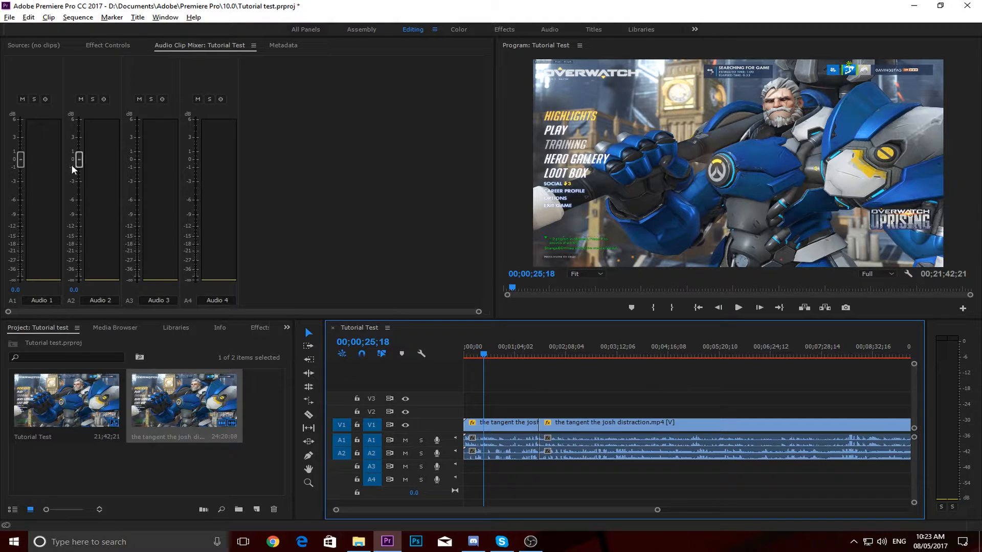
{"action": "mouse_move", "coordinate": [21, 163]}
{"action": "left_mouse_down"}
{"action": "mouse_move", "coordinate": [20, 195]}
{"action": "mouse_move", "coordinate": [21, 135]}
{"action": "mouse_move", "coordinate": [35, 251]}
{"action": "mouse_move", "coordinate": [23, 153]}
{"action": "mouse_move", "coordinate": [23, 248]}
{"action": "mouse_move", "coordinate": [23, 151]}
{"action": "mouse_move", "coordinate": [25, 227]}
{"action": "mouse_move", "coordinate": [19, 162]}
{"action": "left_mouse_up"}
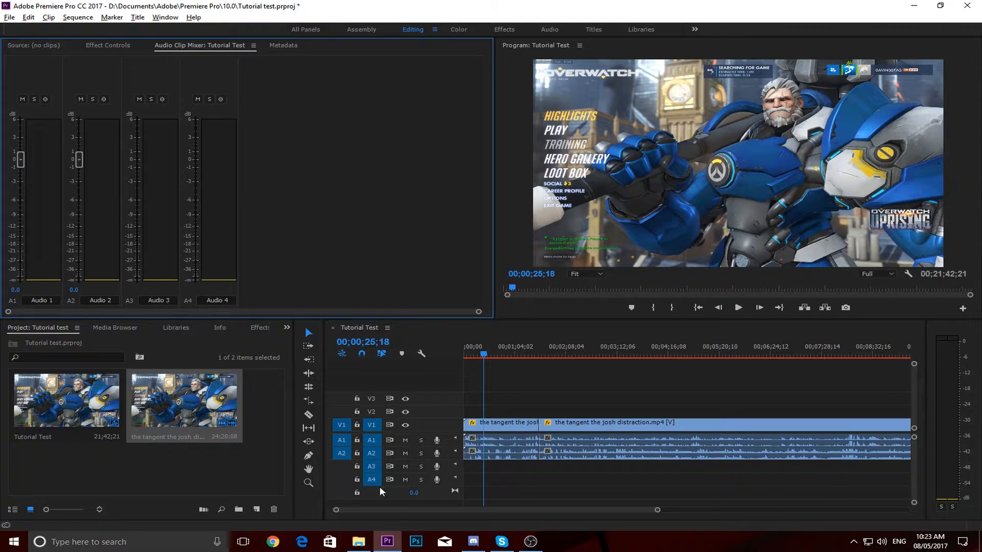
{"action": "key", "text": "ctrl+s"}
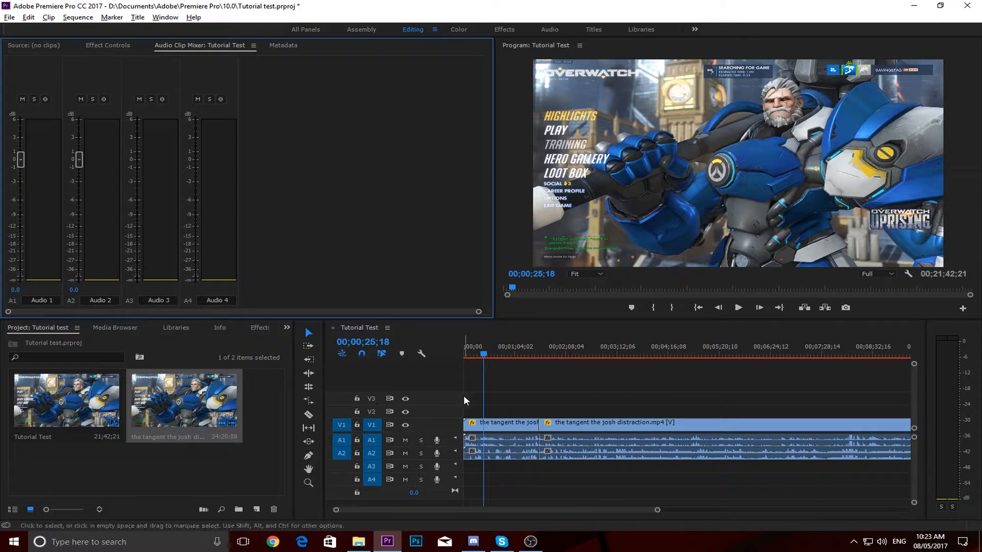
Delete all empty video tracks and all empty audio tracks from the sequence.
{"action": "right_click", "coordinate": [439, 398]}
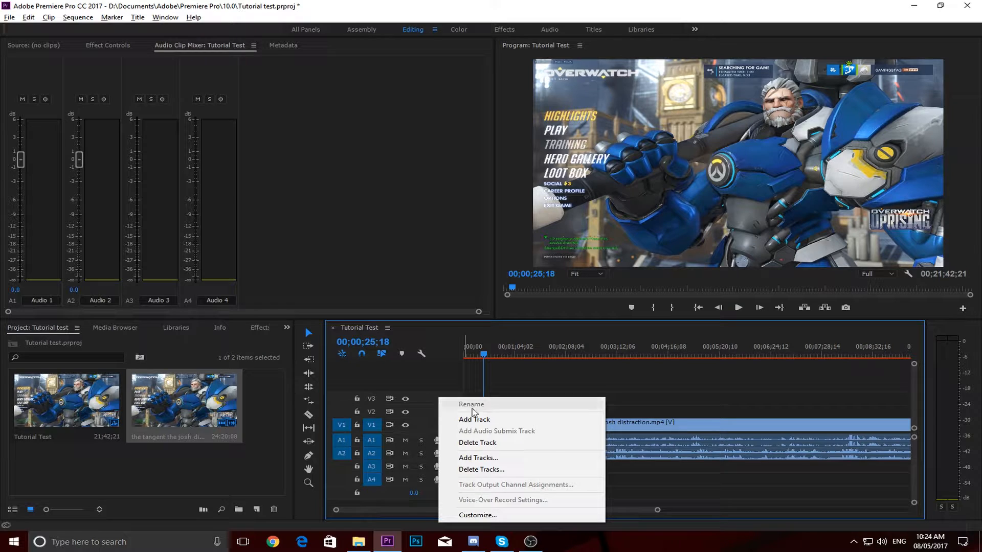
{"action": "left_click", "coordinate": [490, 470]}
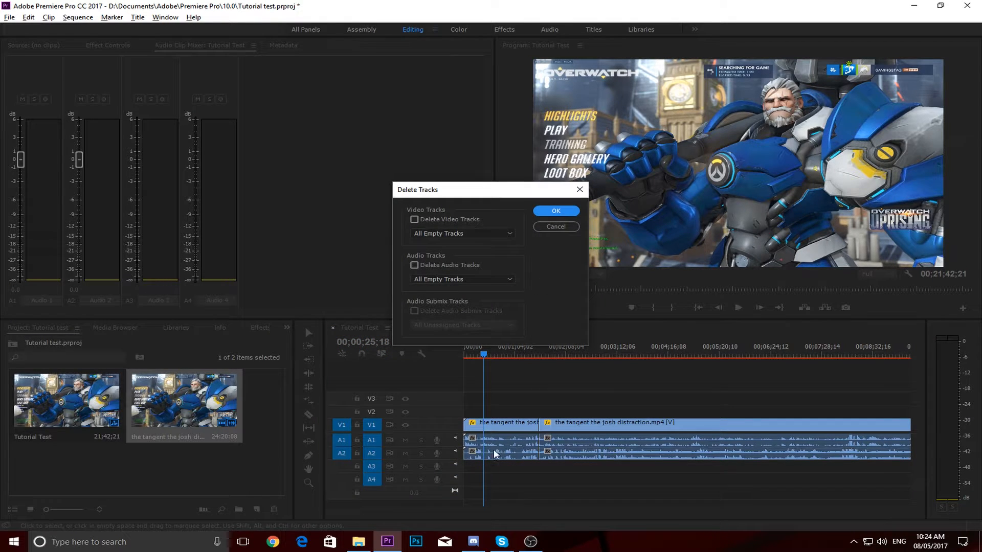
{"action": "left_click", "coordinate": [413, 219]}
{"action": "left_click", "coordinate": [432, 233]}
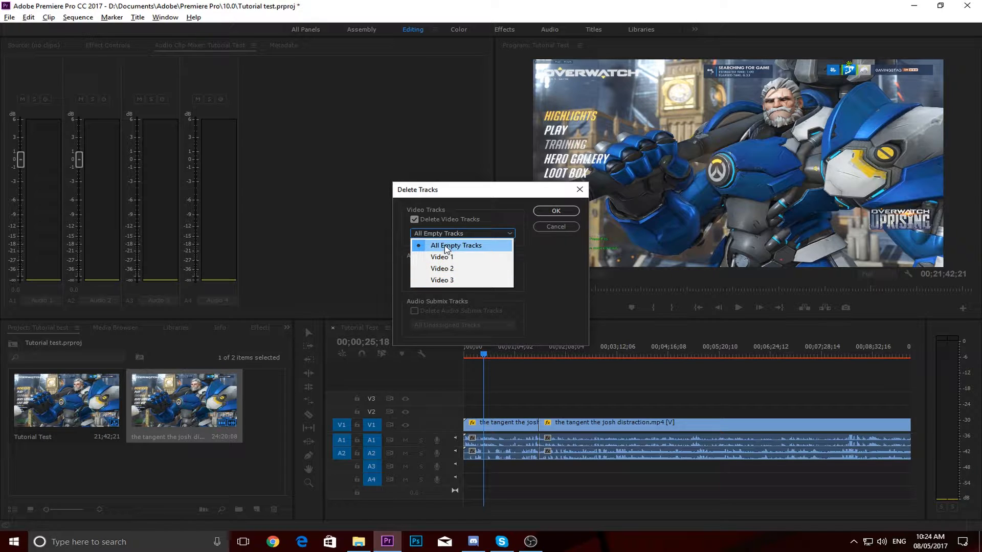
{"action": "left_click", "coordinate": [445, 245]}
{"action": "left_click", "coordinate": [414, 265]}
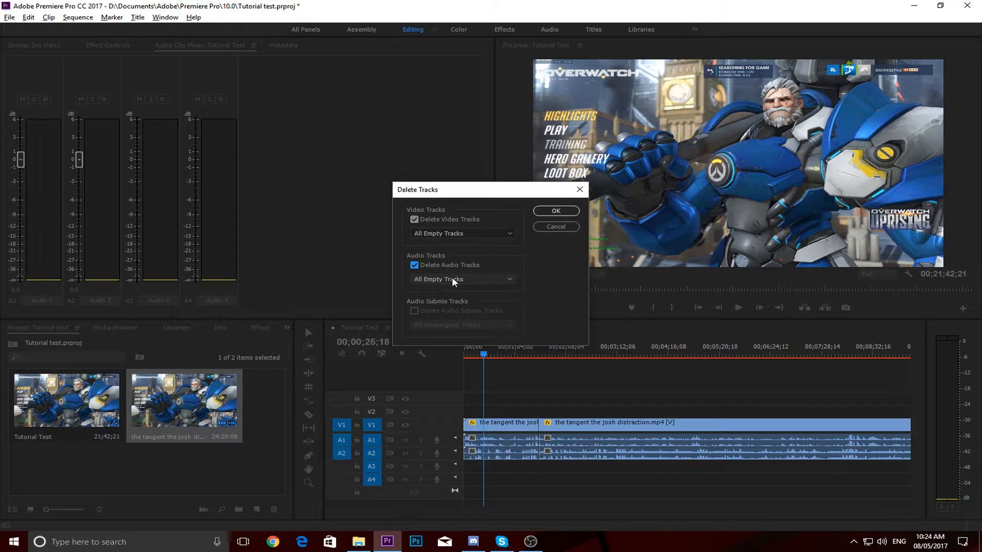
{"action": "left_click", "coordinate": [552, 212]}
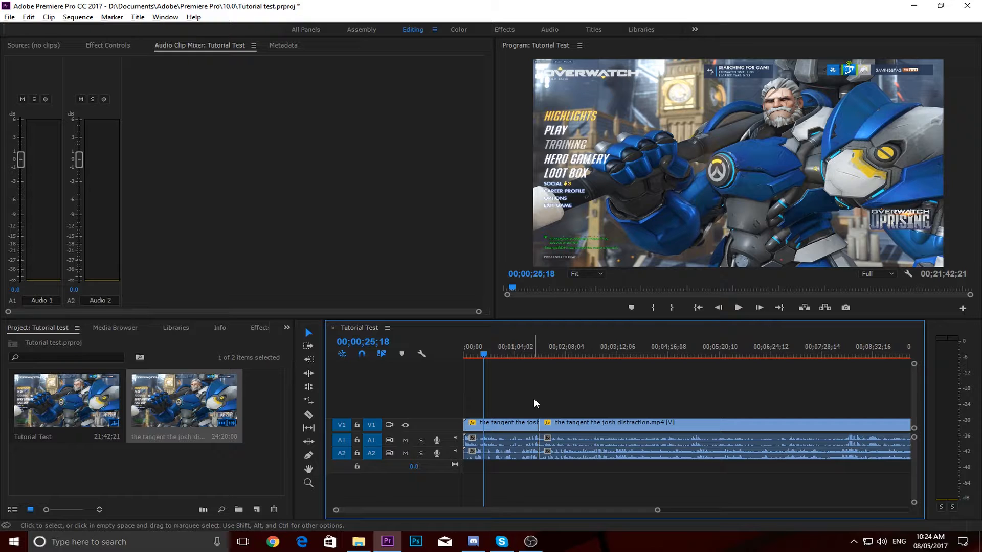
Add one video track after Video 1 and one standard audio track after Audio 2 to the sequence.
{"action": "right_click", "coordinate": [435, 424]}
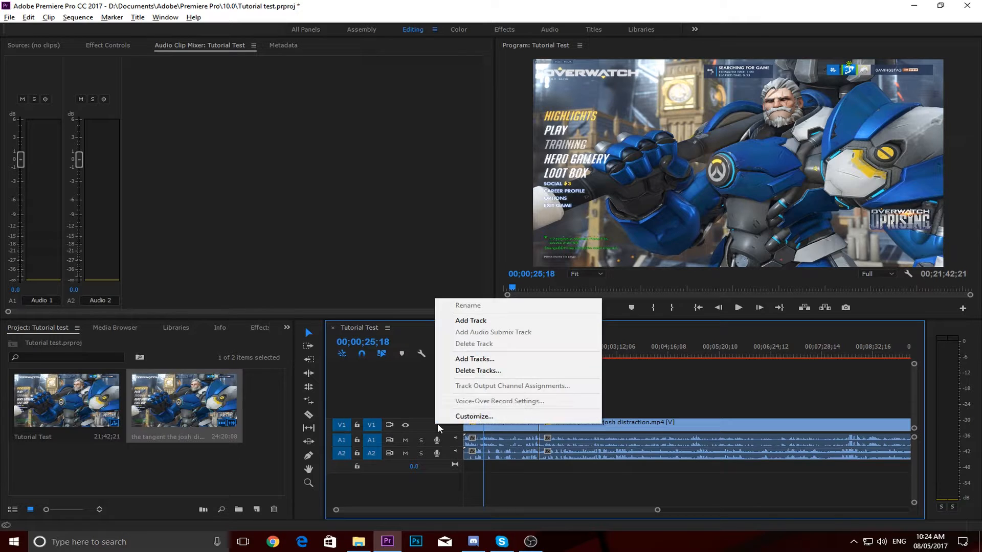
{"action": "left_click", "coordinate": [486, 361]}
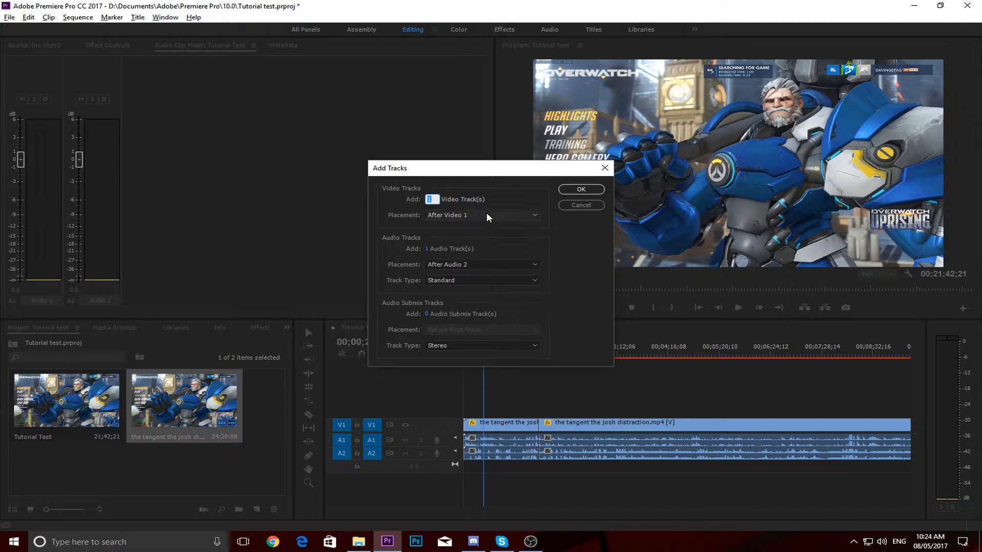
{"action": "left_click", "coordinate": [581, 190]}
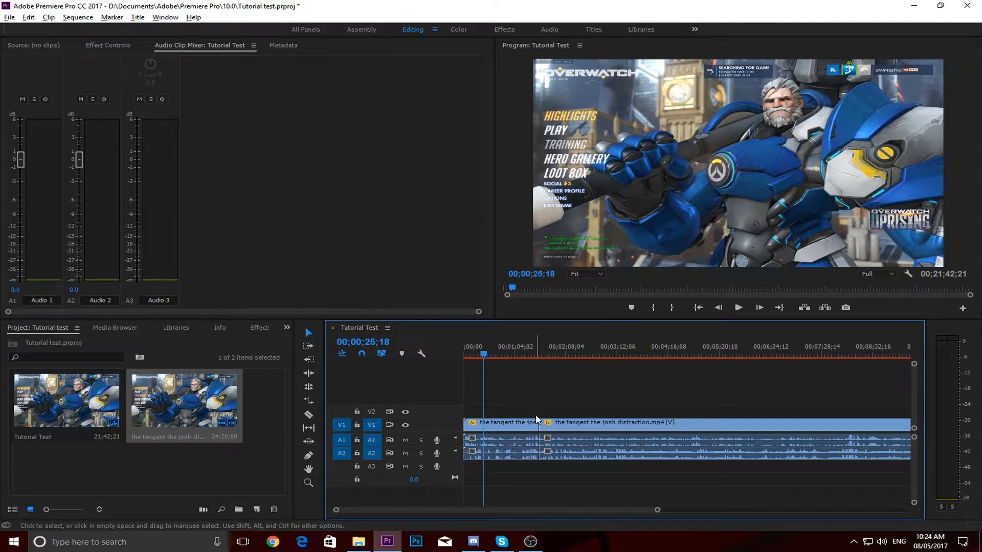
Add a further single video track and a further single audio track to the sequence.
{"action": "right_click", "coordinate": [441, 426]}
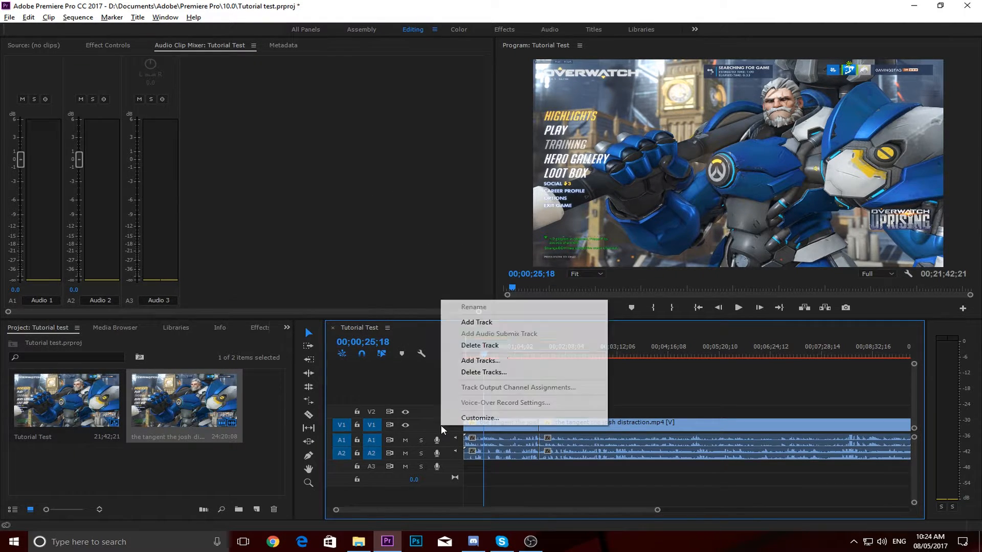
{"action": "left_click", "coordinate": [481, 322]}
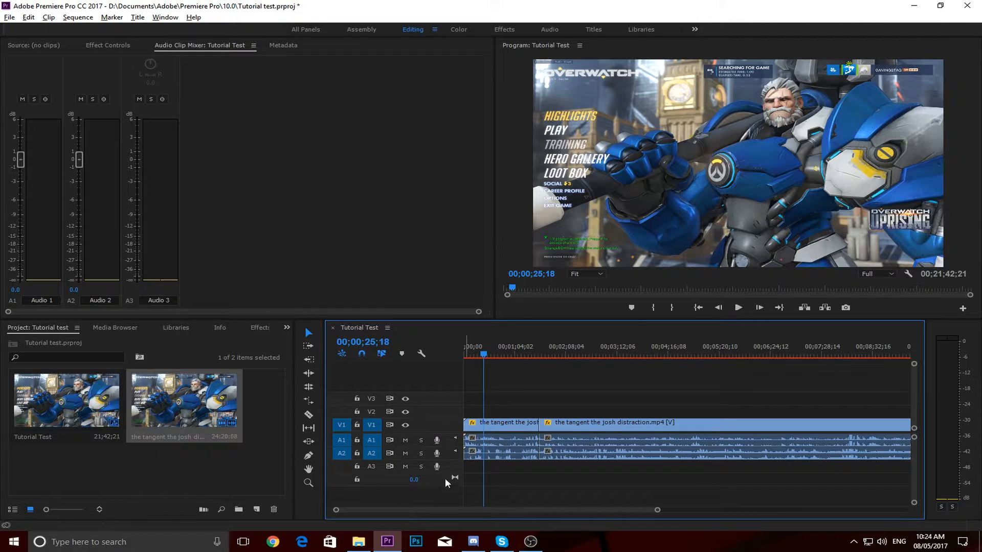
{"action": "right_click", "coordinate": [411, 452]}
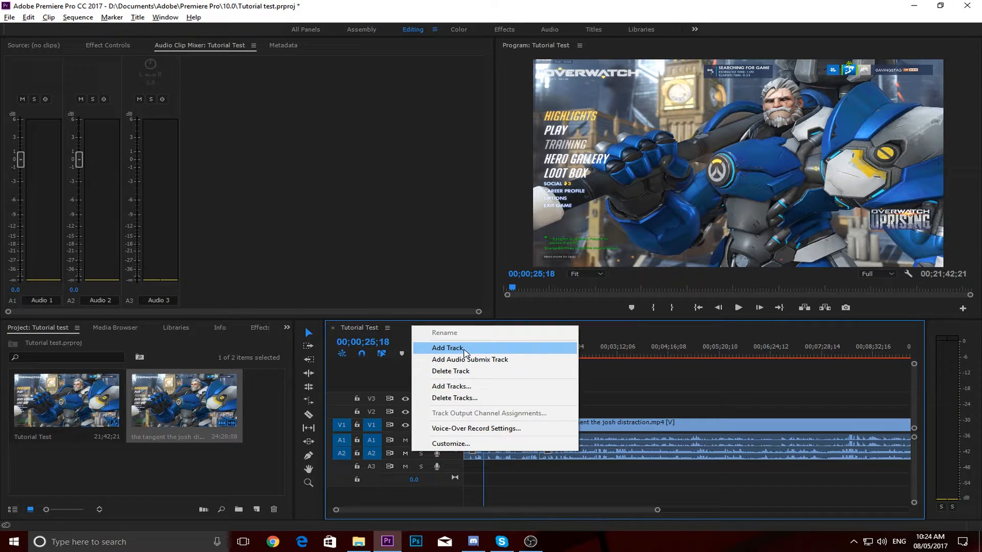
{"action": "left_click", "coordinate": [464, 353]}
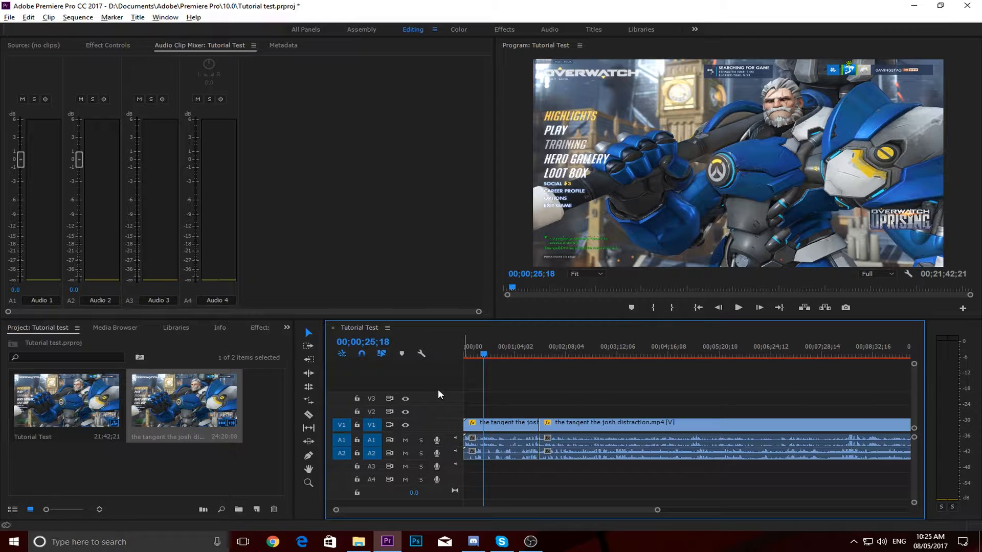
Return the playhead to 00;00;00;00 and show the whole sequence in the timeline.
{"action": "left_click_drag", "start_coordinate": [472, 353], "coordinate": [448, 352]}
{"action": "left_click_drag", "start_coordinate": [658, 510], "coordinate": [845, 510]}
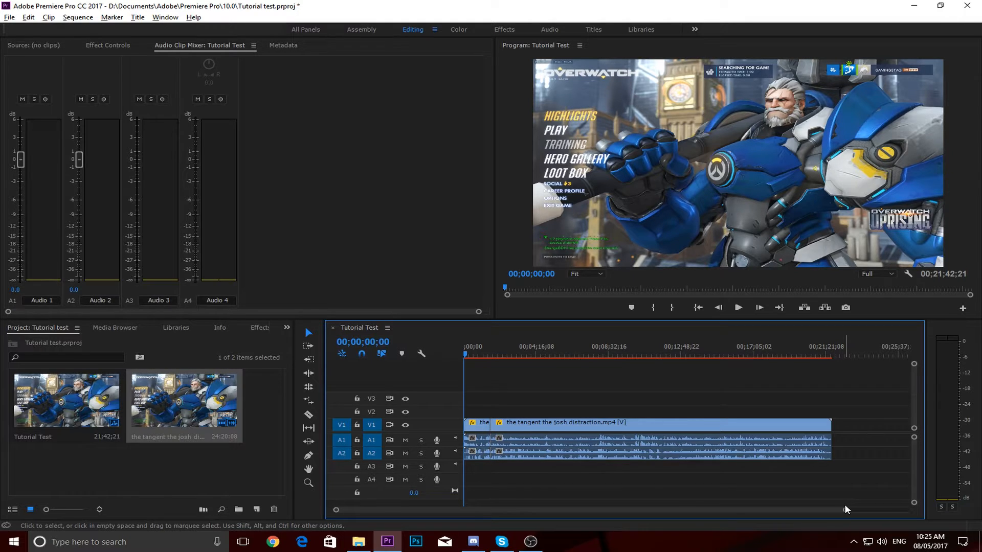
Search Windows for Adobe Media Encoder CC 2017 and launch it.
{"action": "left_click", "coordinate": [149, 542]}
{"action": "type", "text": "meia"}
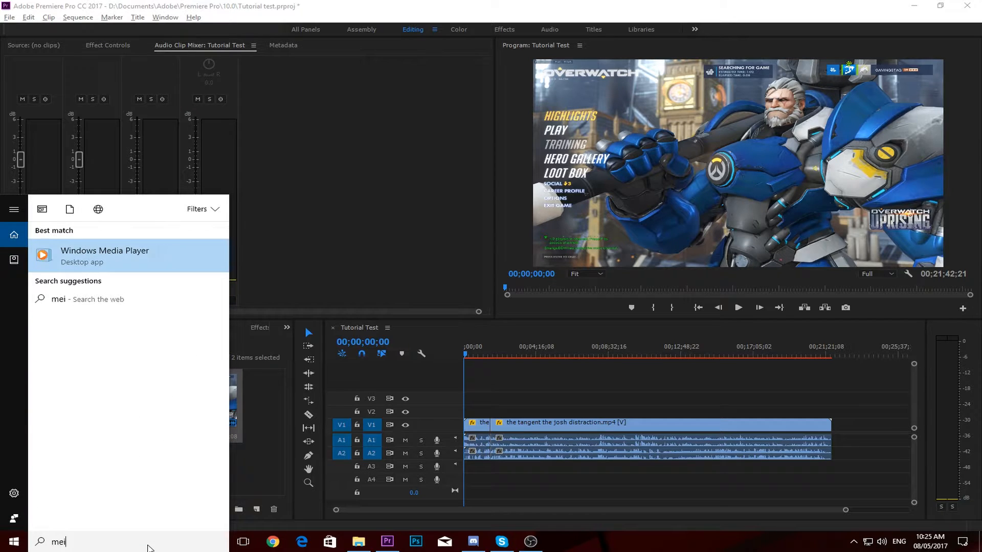
{"action": "key", "text": "BackSpace"}
{"action": "key", "text": "BackSpace"}
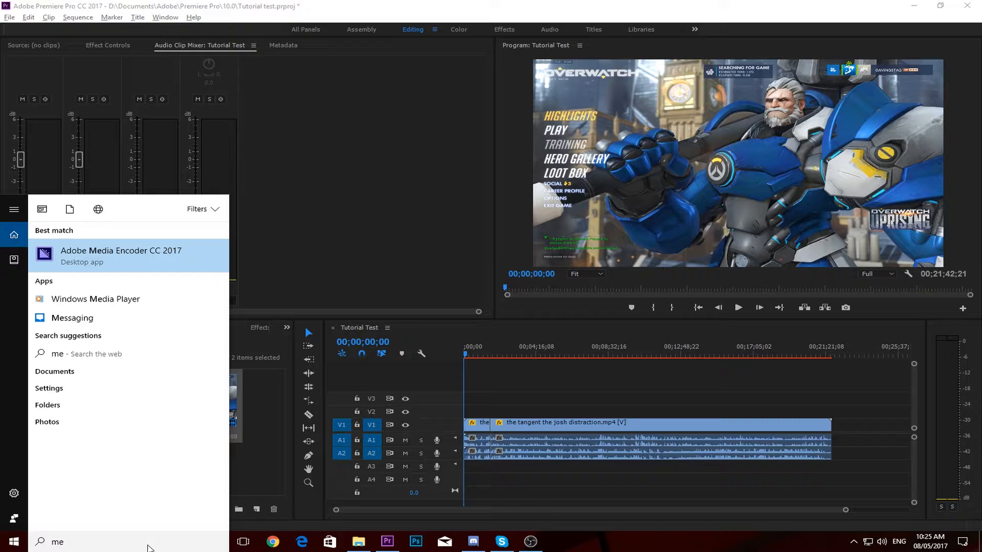
{"action": "key", "text": "Return"}
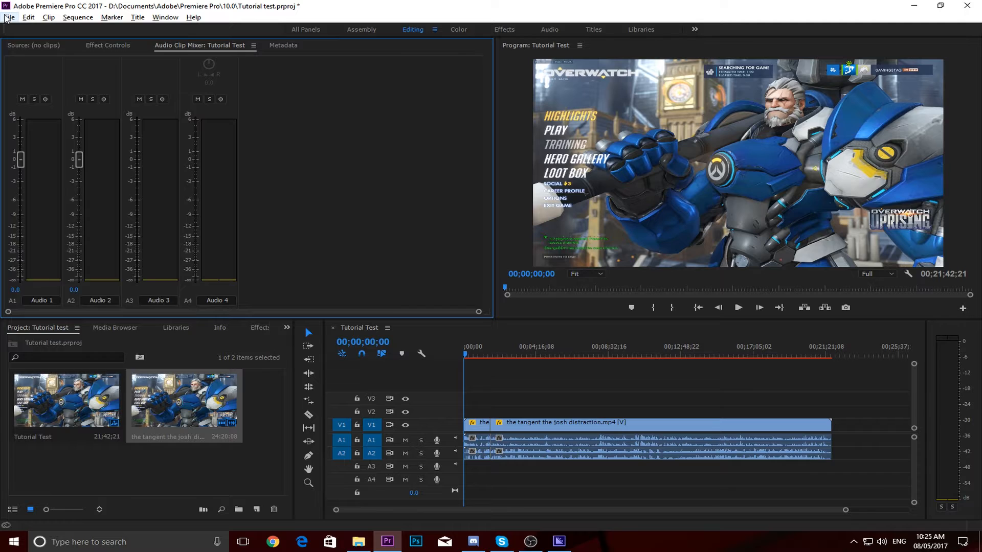
Open the media export settings for the Tutorial Test sequence.
{"action": "left_click", "coordinate": [9, 17]}
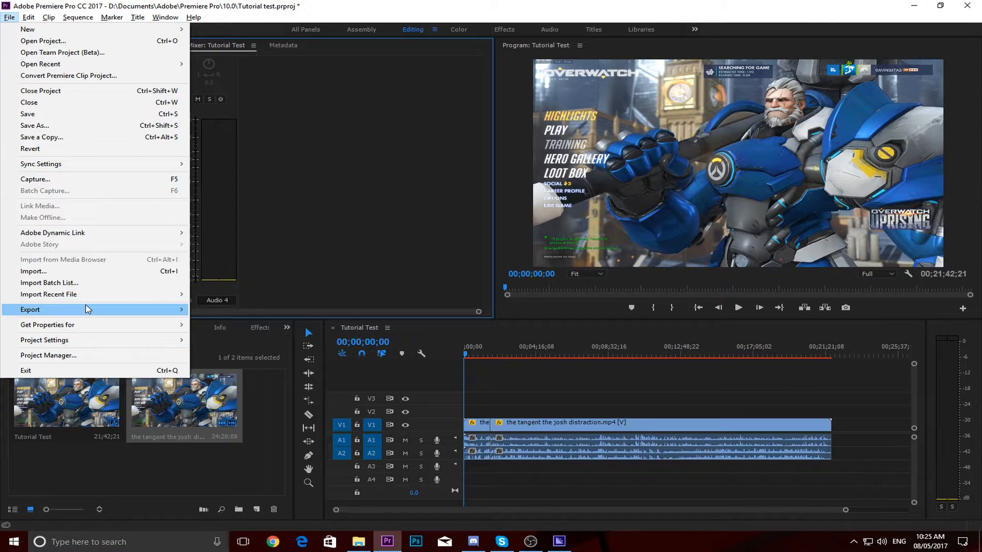
{"action": "mouse_move", "coordinate": [138, 311]}
{"action": "left_click", "coordinate": [215, 310]}
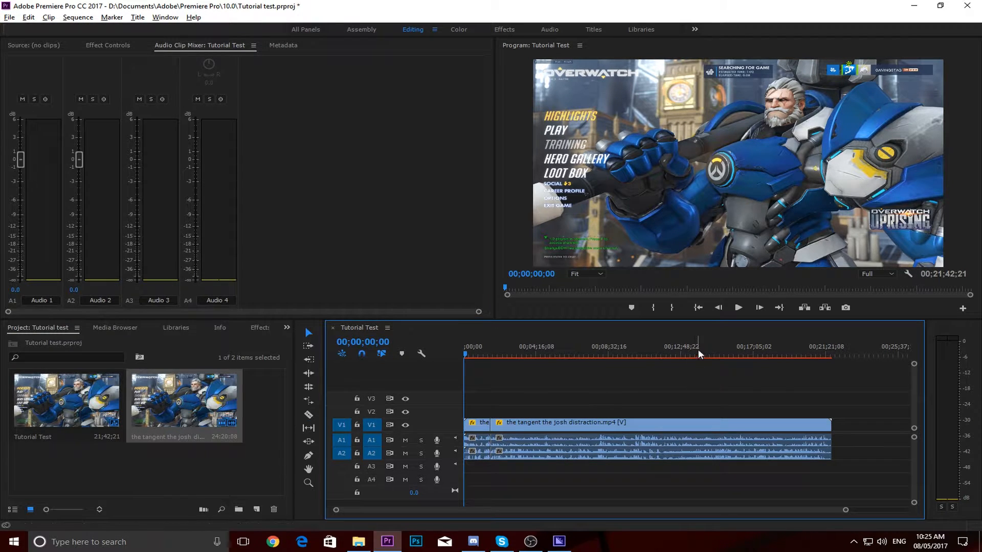
{"action": "left_click", "coordinate": [10, 17]}
{"action": "mouse_move", "coordinate": [74, 310]}
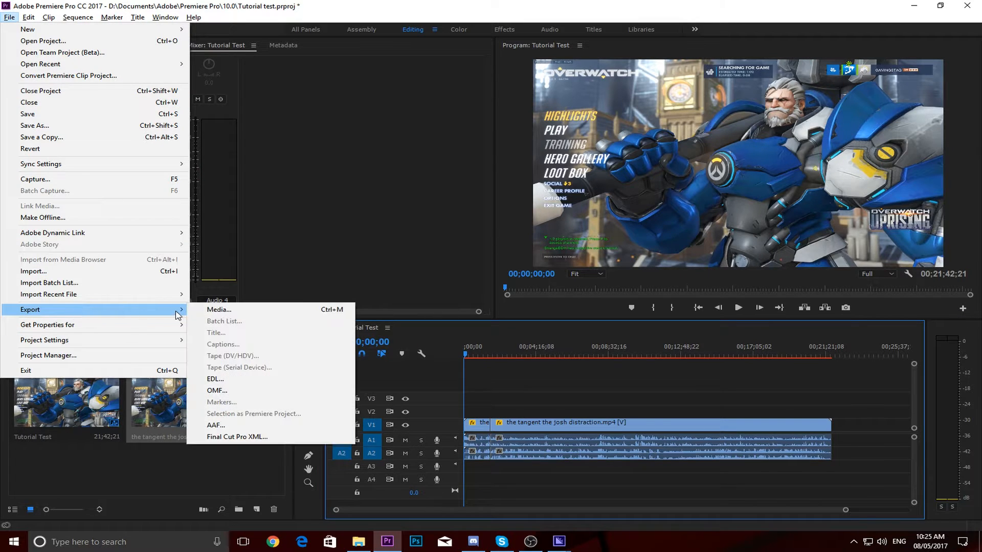
{"action": "left_click", "coordinate": [244, 314]}
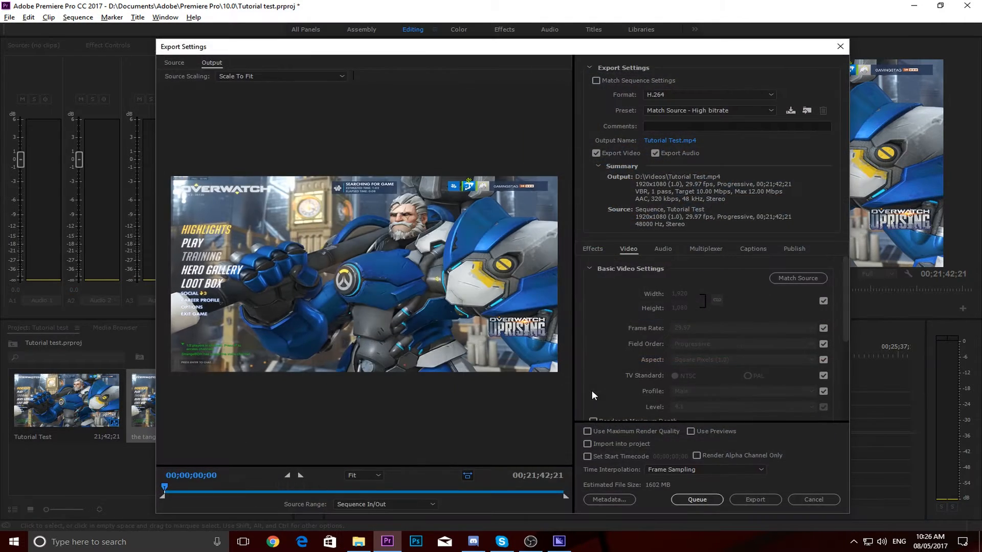
{"action": "left_click_drag", "start_coordinate": [458, 55], "coordinate": [346, 47]}
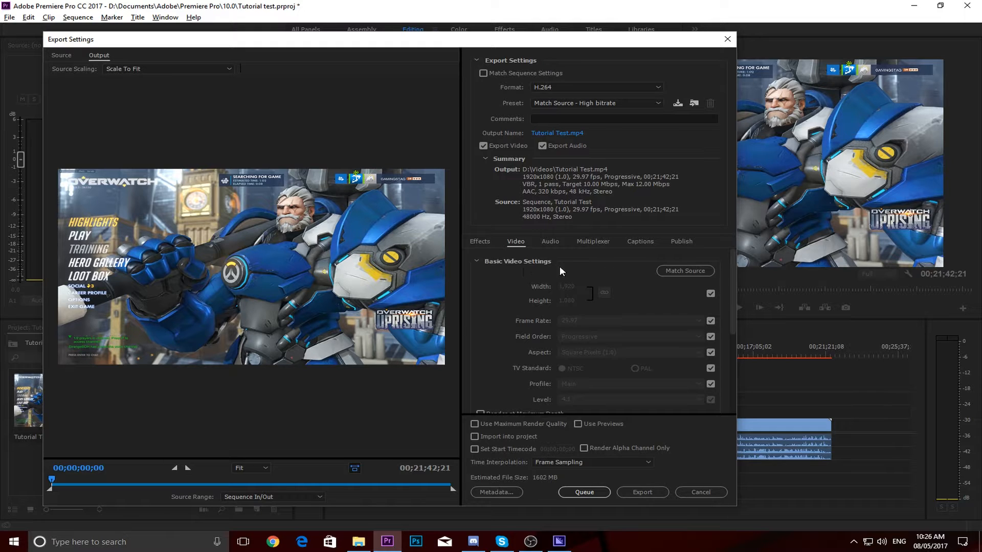
Set the export's target bitrate to 8 Mbps and send the export to the Media Encoder queue.
{"action": "scroll", "coordinate": [569, 328], "scroll_direction": "down", "scroll_amount": 3}
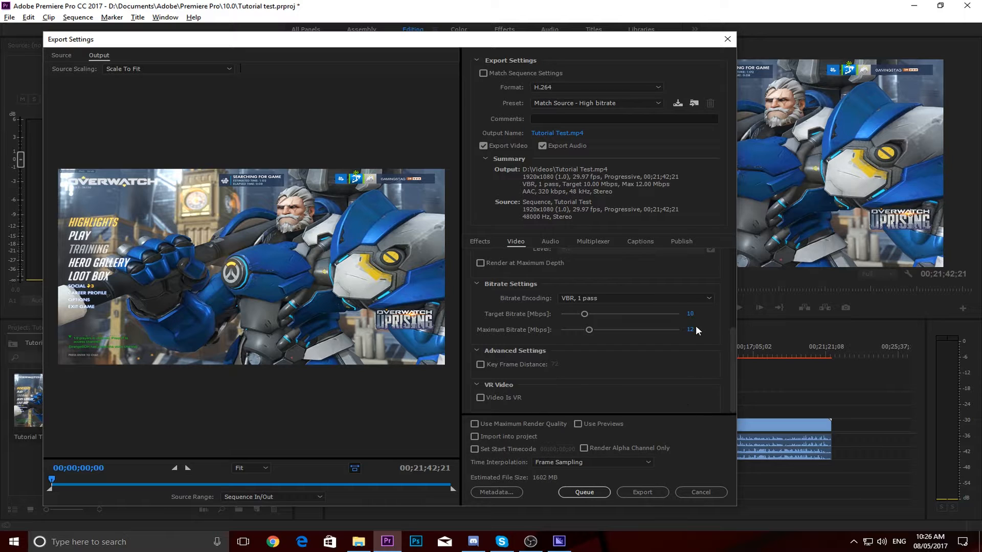
{"action": "left_click", "coordinate": [691, 313]}
{"action": "type", "text": "8"}
{"action": "key", "text": "Return"}
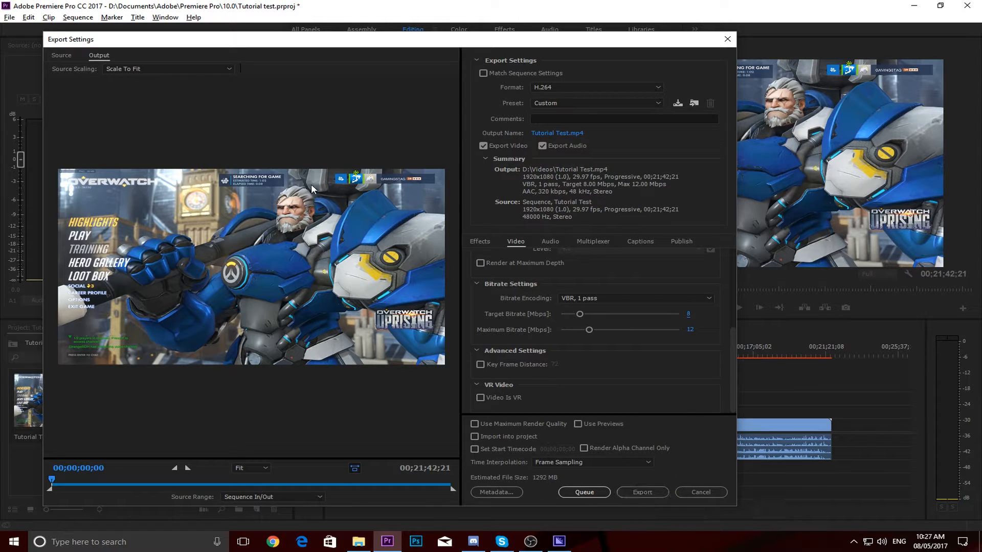
{"action": "left_click", "coordinate": [591, 492]}
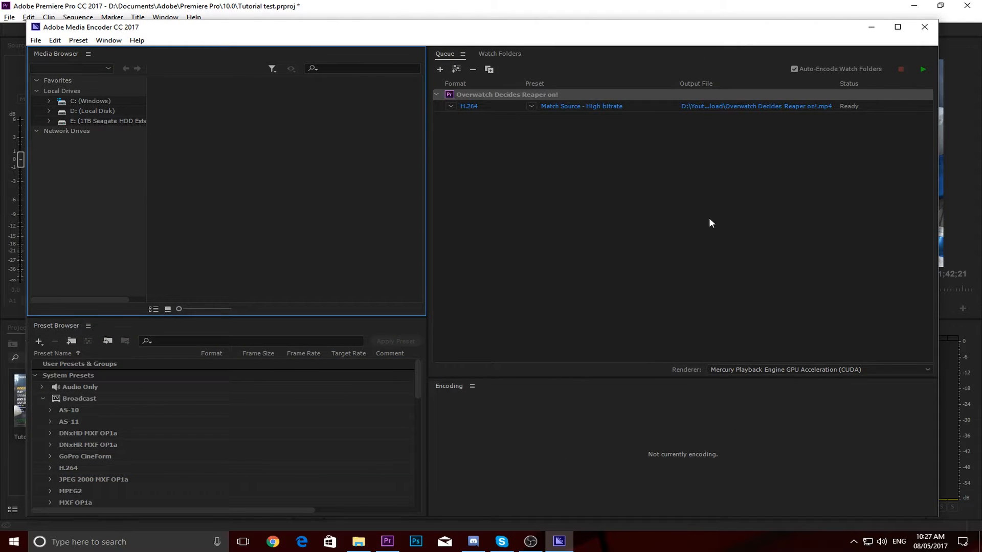
Remove the "Overwatch Decides Reaper on!" job from the encoding queue.
{"action": "left_click", "coordinate": [710, 222]}
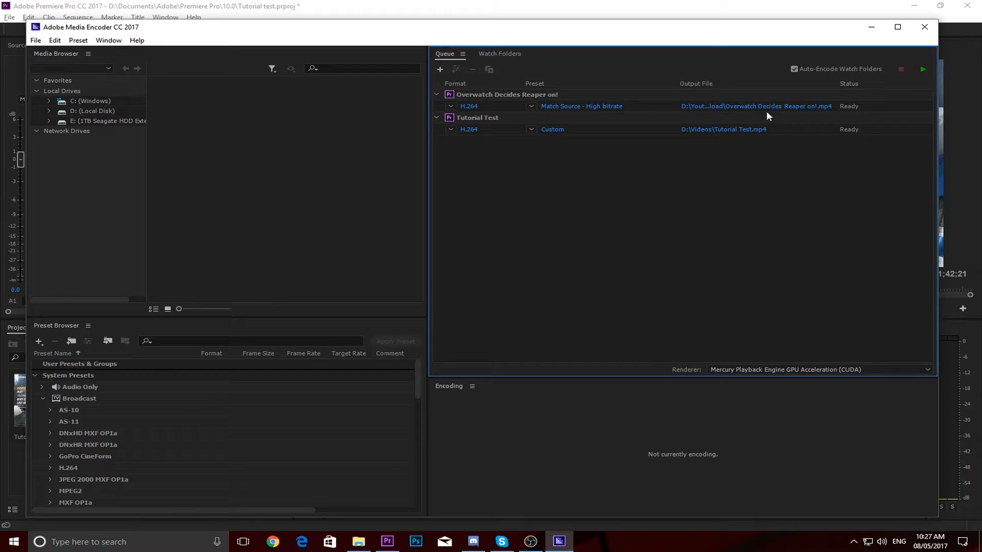
{"action": "left_click", "coordinate": [663, 95]}
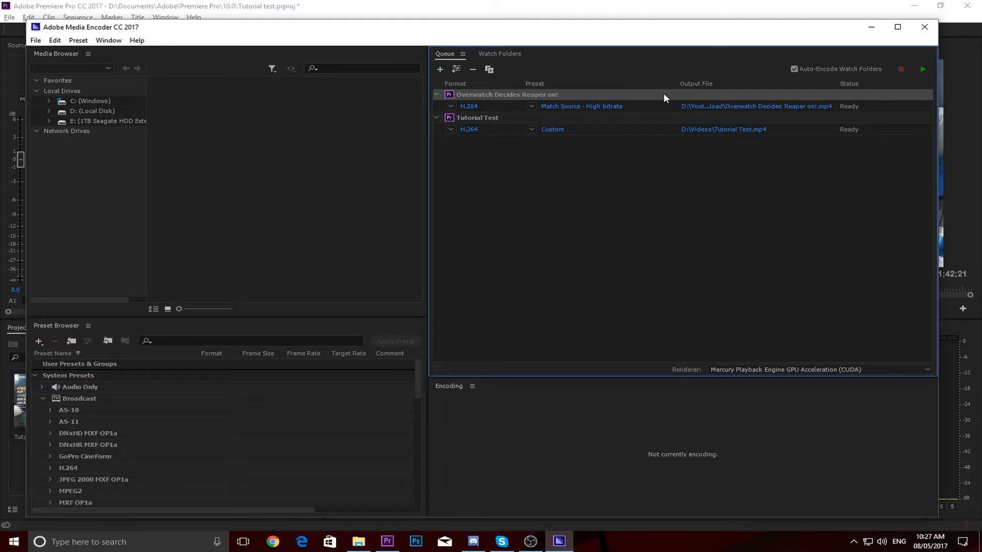
{"action": "key", "text": "Delete"}
{"action": "left_click", "coordinate": [545, 305]}
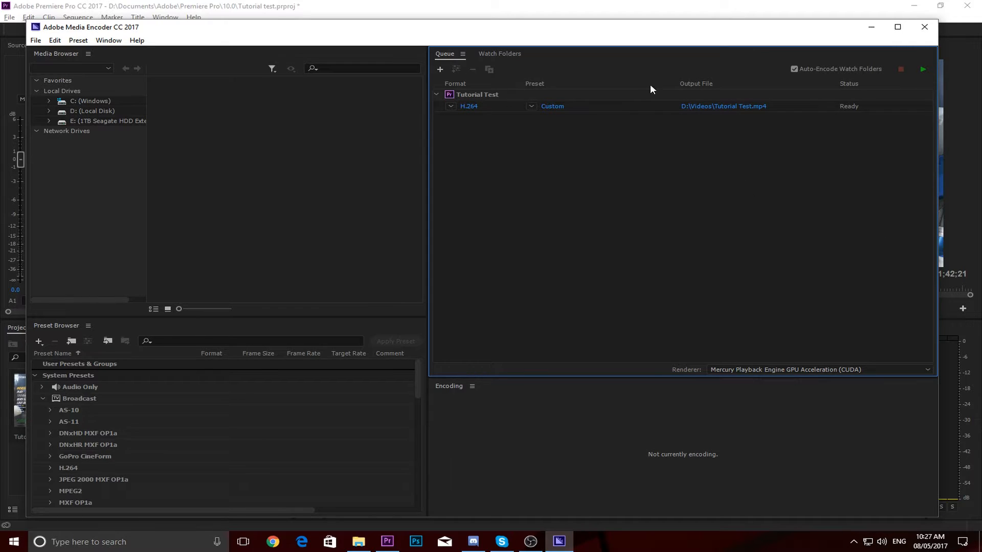
Examine the save location and file name options of the Tutorial Test output file, leaving them as they are.
{"action": "left_click", "coordinate": [724, 107]}
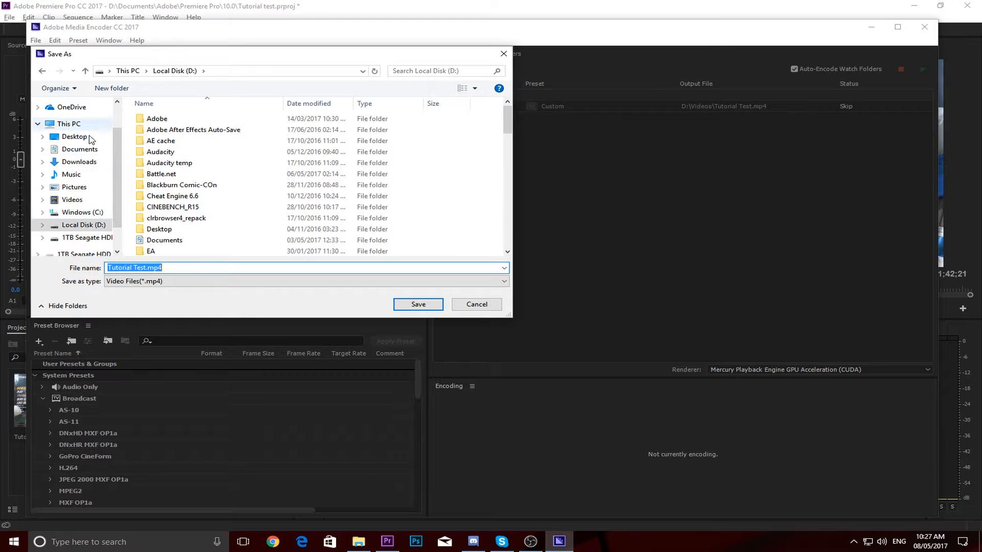
{"action": "left_click_drag", "start_coordinate": [171, 266], "coordinate": [103, 264]}
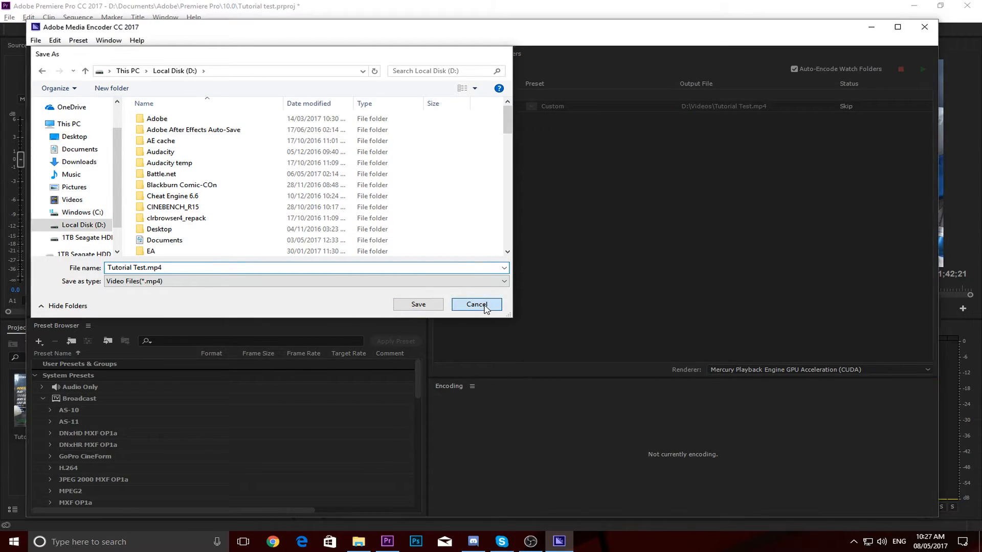
{"action": "left_click", "coordinate": [476, 304]}
Switch to File Explorer, look at the recordings in the Videos folder, and close the window.
{"action": "left_click", "coordinate": [944, 415]}
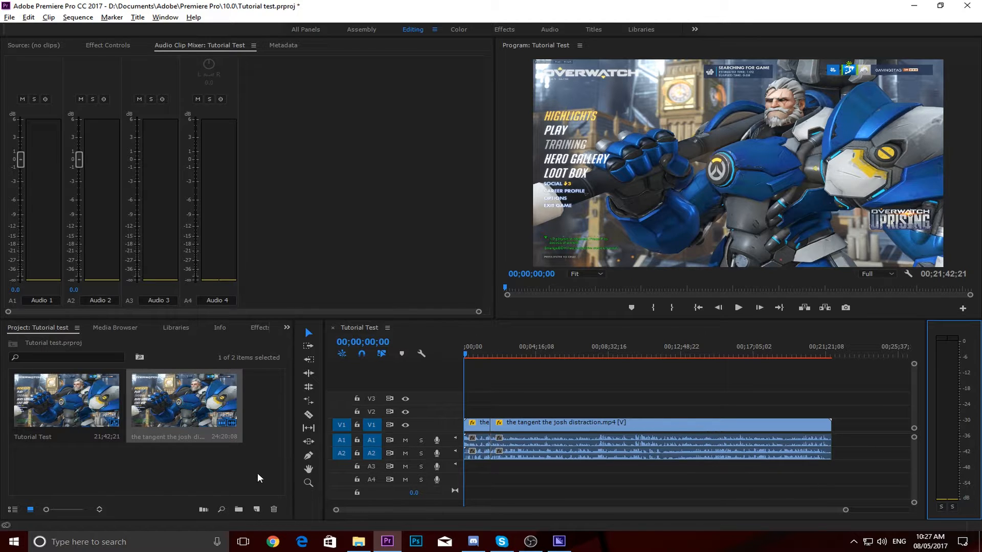
{"action": "left_click", "coordinate": [358, 541]}
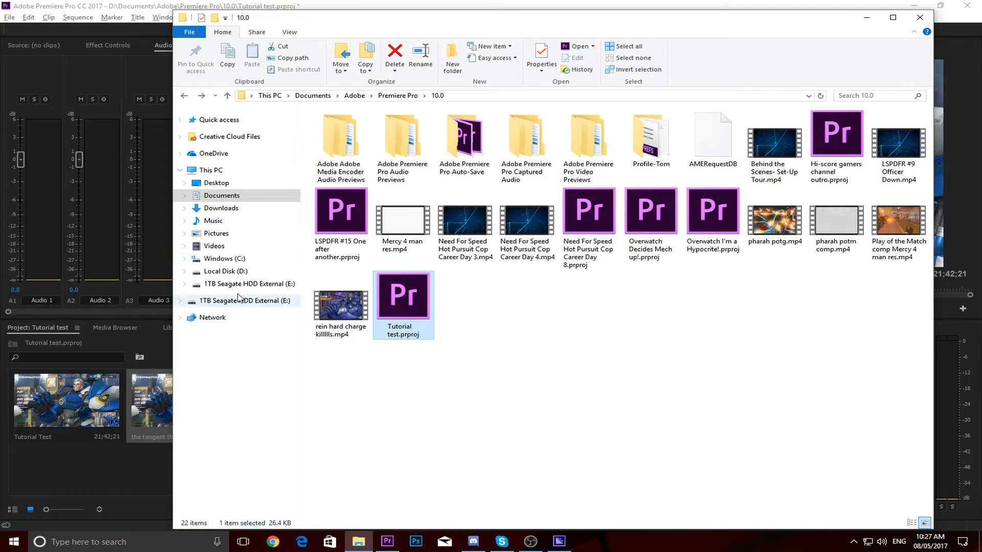
{"action": "left_click", "coordinate": [215, 246]}
{"action": "left_click", "coordinate": [437, 238]}
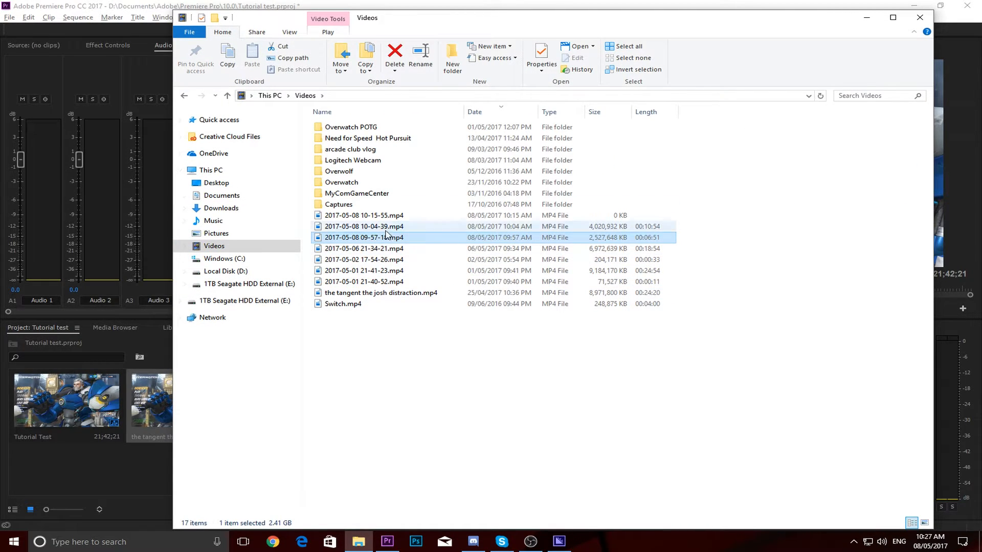
{"action": "left_click", "coordinate": [919, 17]}
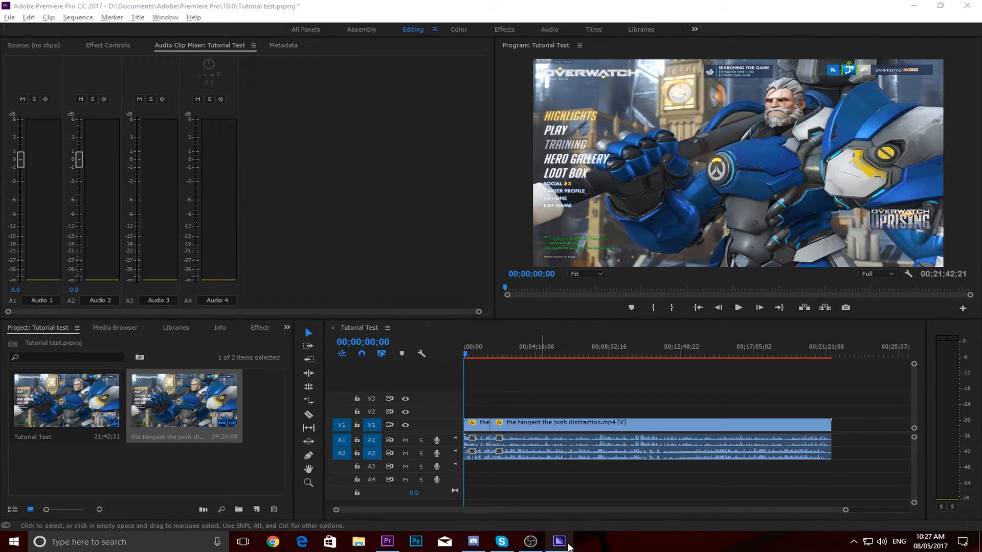
Switch back to Media Encoder, check where Tutorial Test.mp4 is saved, and start encoding the queue.
{"action": "left_click", "coordinate": [569, 546]}
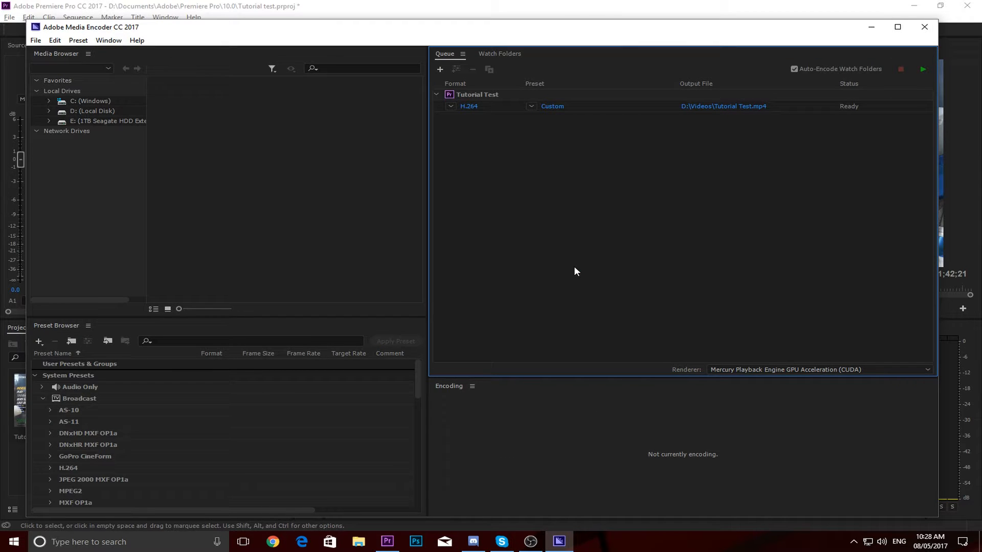
{"action": "left_click", "coordinate": [716, 107]}
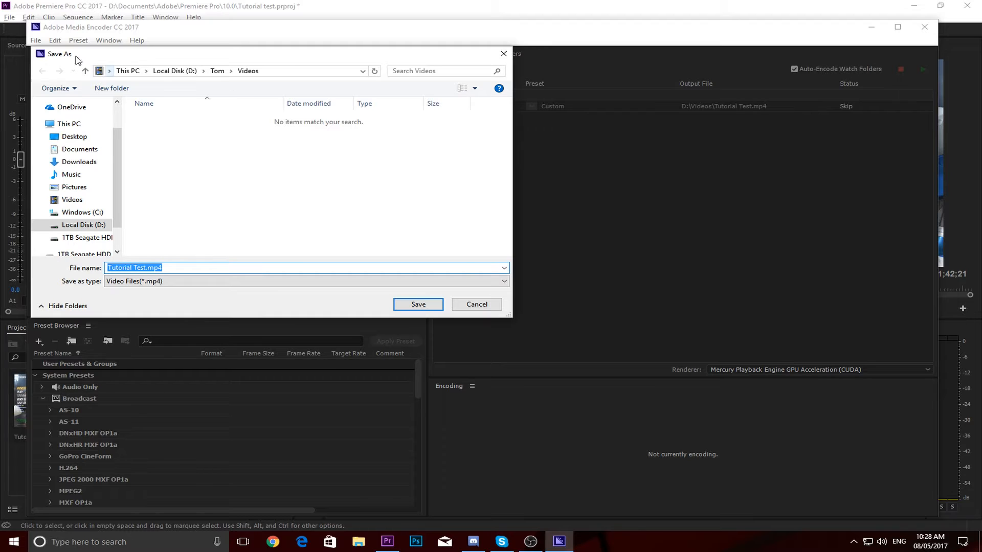
{"action": "left_click", "coordinate": [474, 303]}
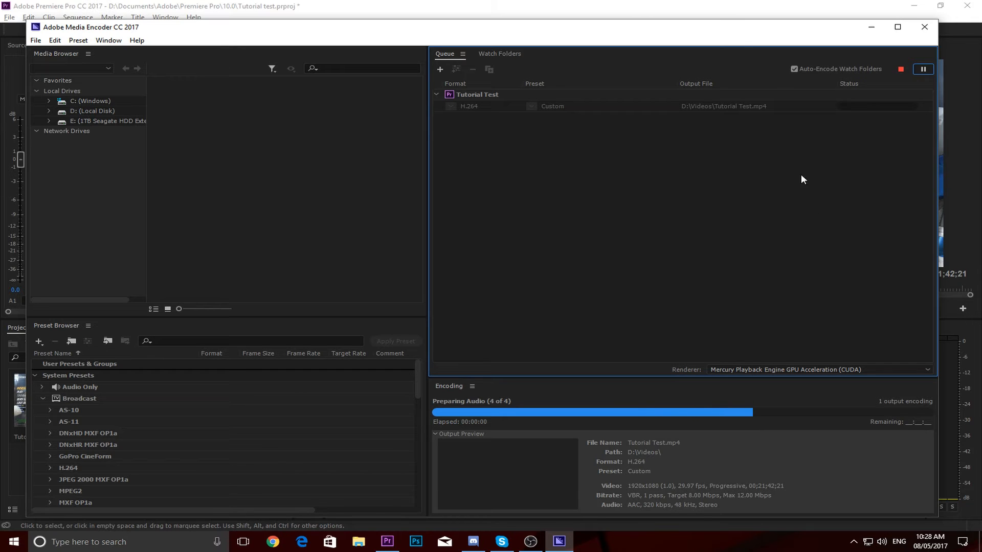
{"action": "left_click_drag", "start_coordinate": [724, 29], "coordinate": [678, 49]}
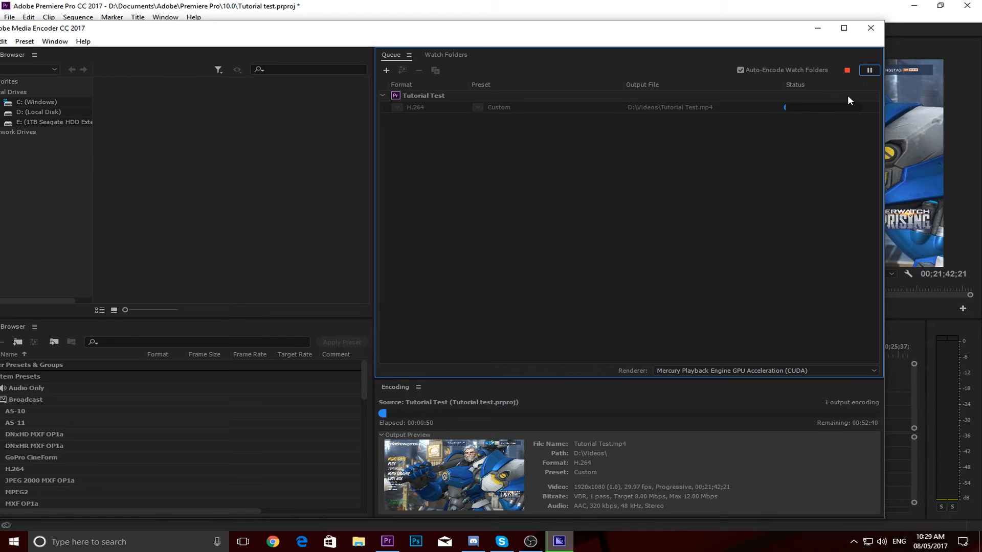
Pause and stop the encoding queue, and quit Media Encoder while the encoding is in progress.
{"action": "left_click", "coordinate": [865, 71]}
{"action": "left_click", "coordinate": [848, 69]}
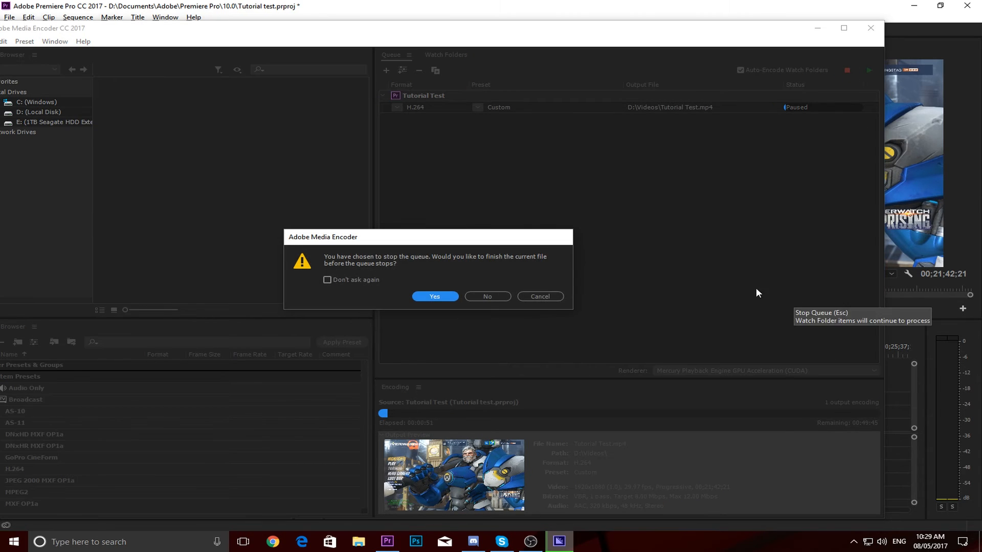
{"action": "left_click", "coordinate": [438, 295]}
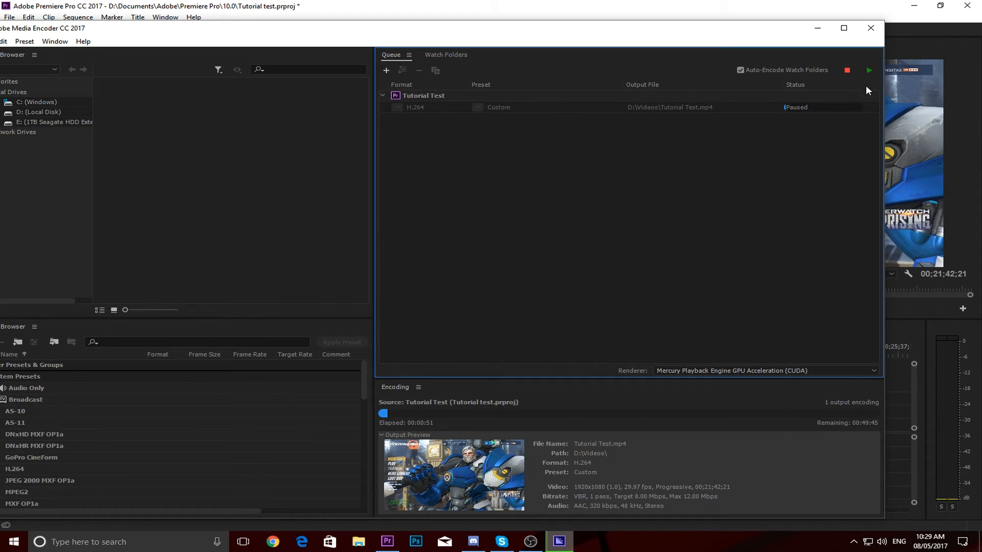
{"action": "left_click", "coordinate": [870, 29]}
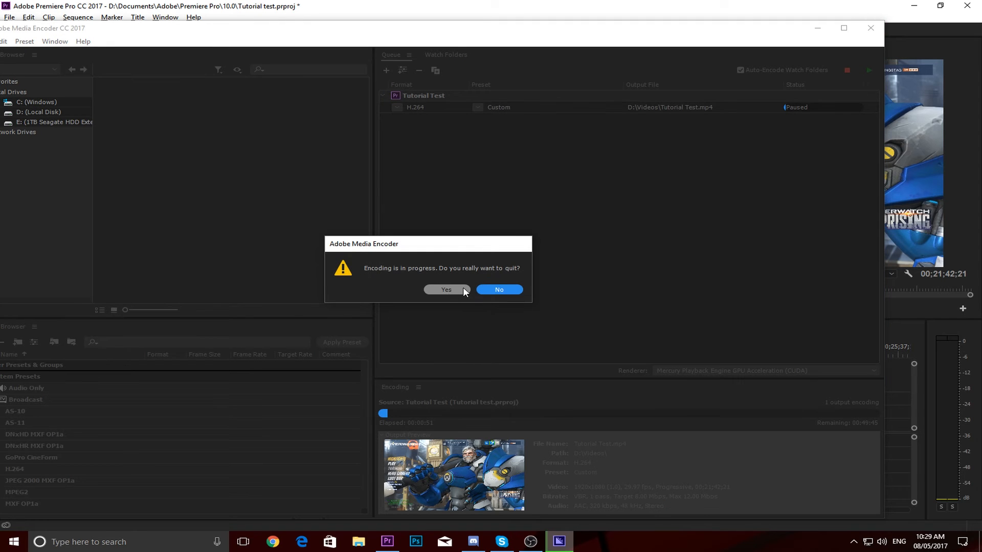
{"action": "left_click", "coordinate": [461, 288]}
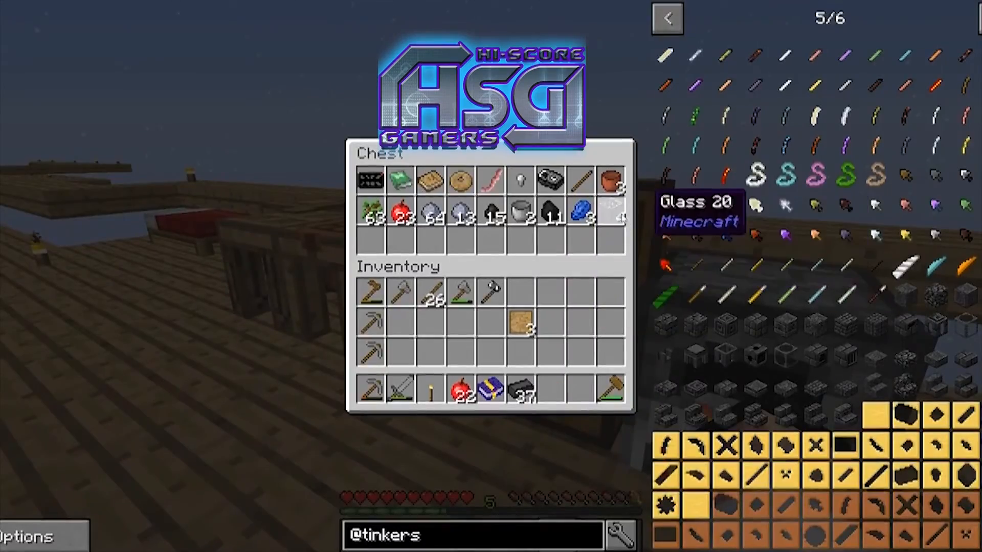
{"action": "right_click", "coordinate": [615, 212]}
{"action": "right_click", "coordinate": [565, 359]}
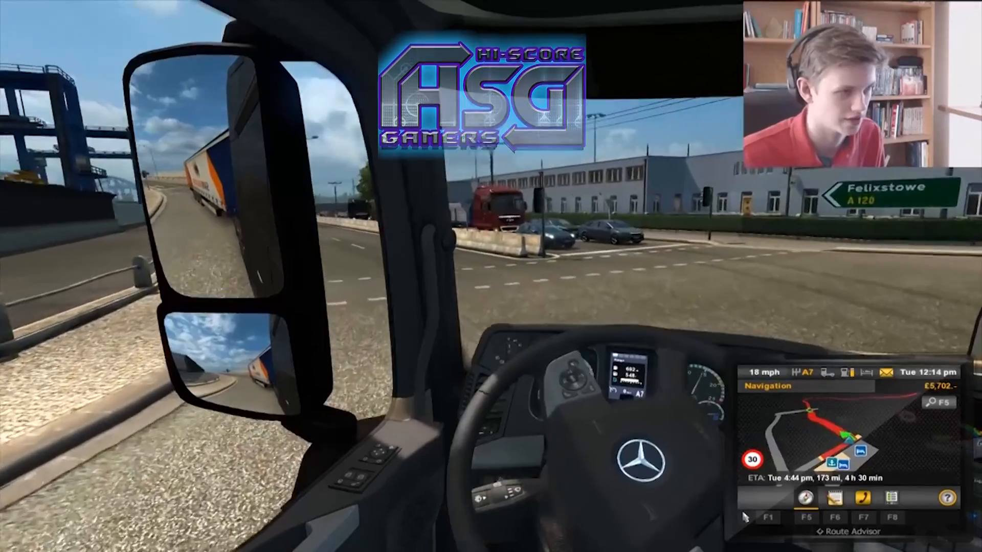